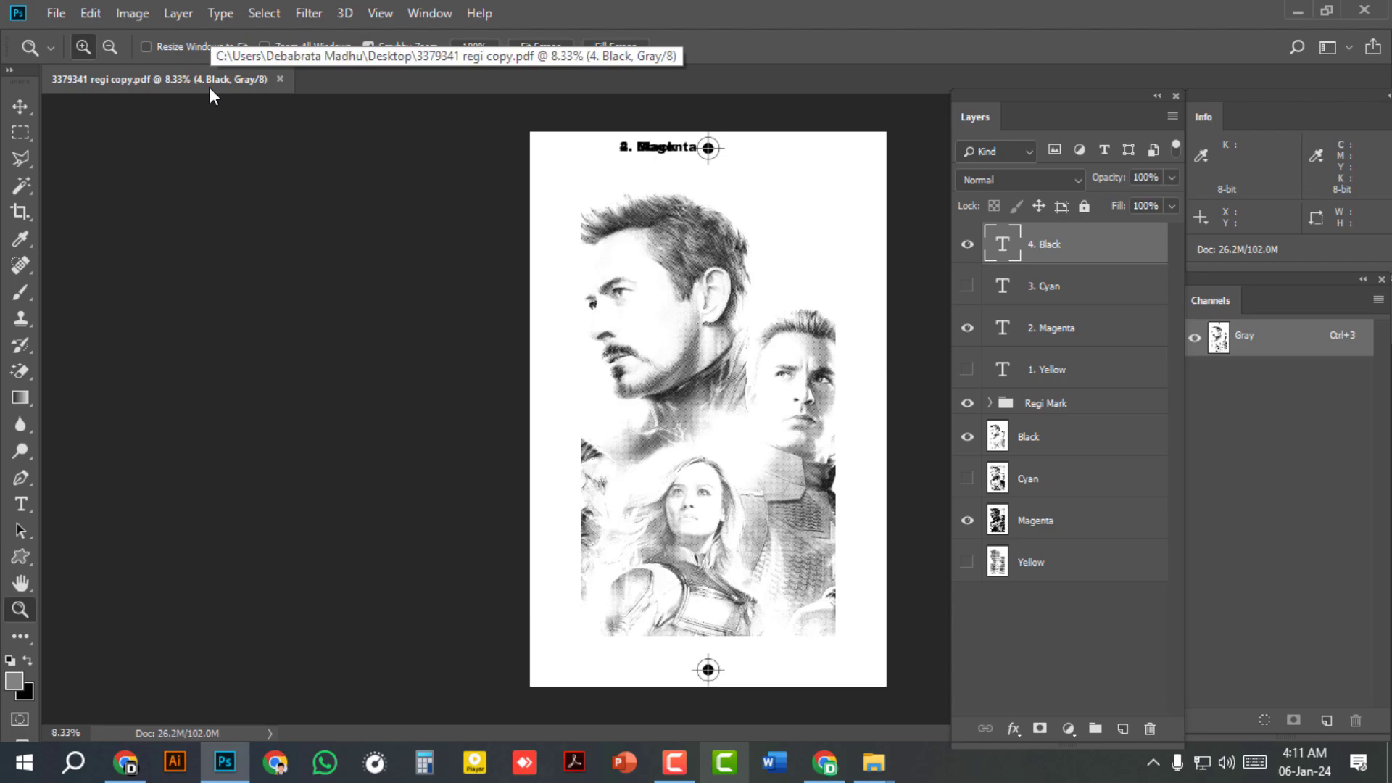
Duplicate the open registration document three times with all its layers, keeping the suggested file names.
click(137, 16)
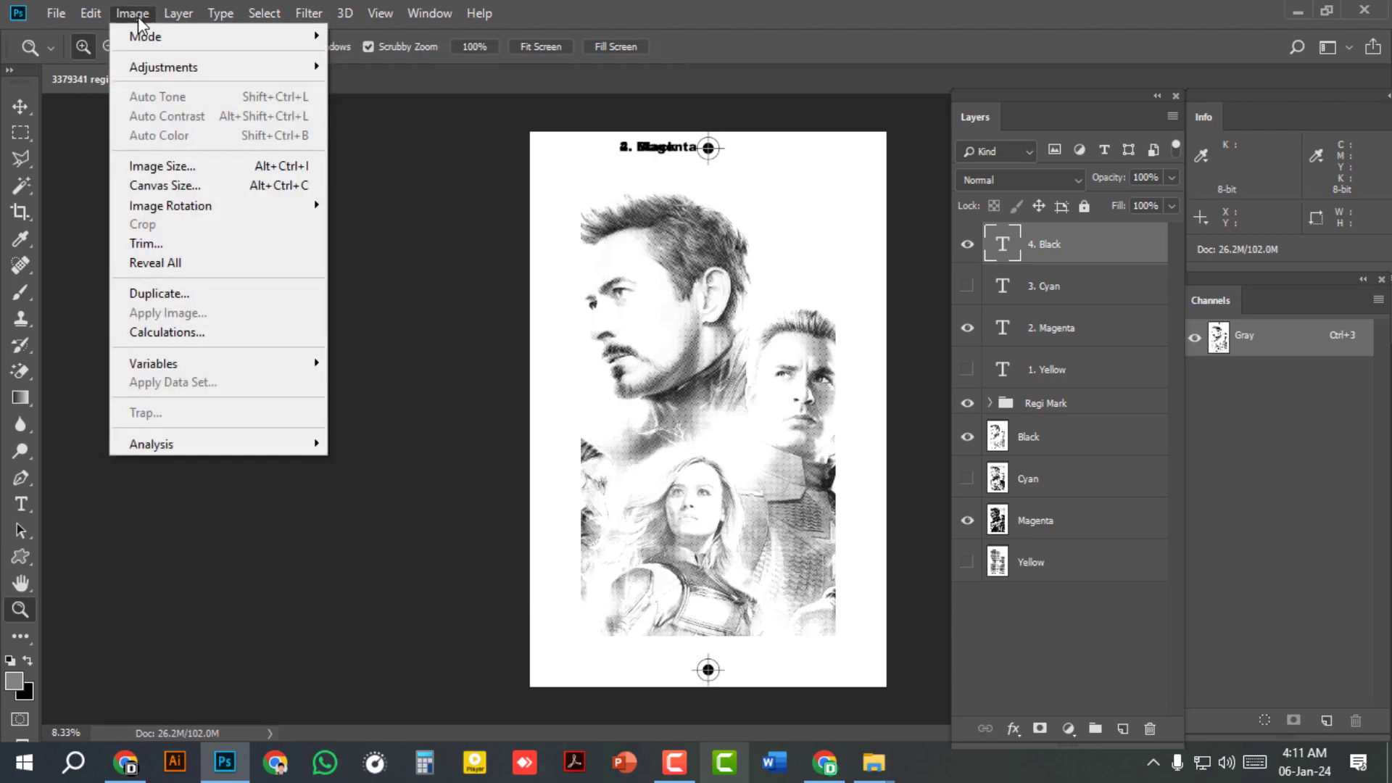
click(162, 291)
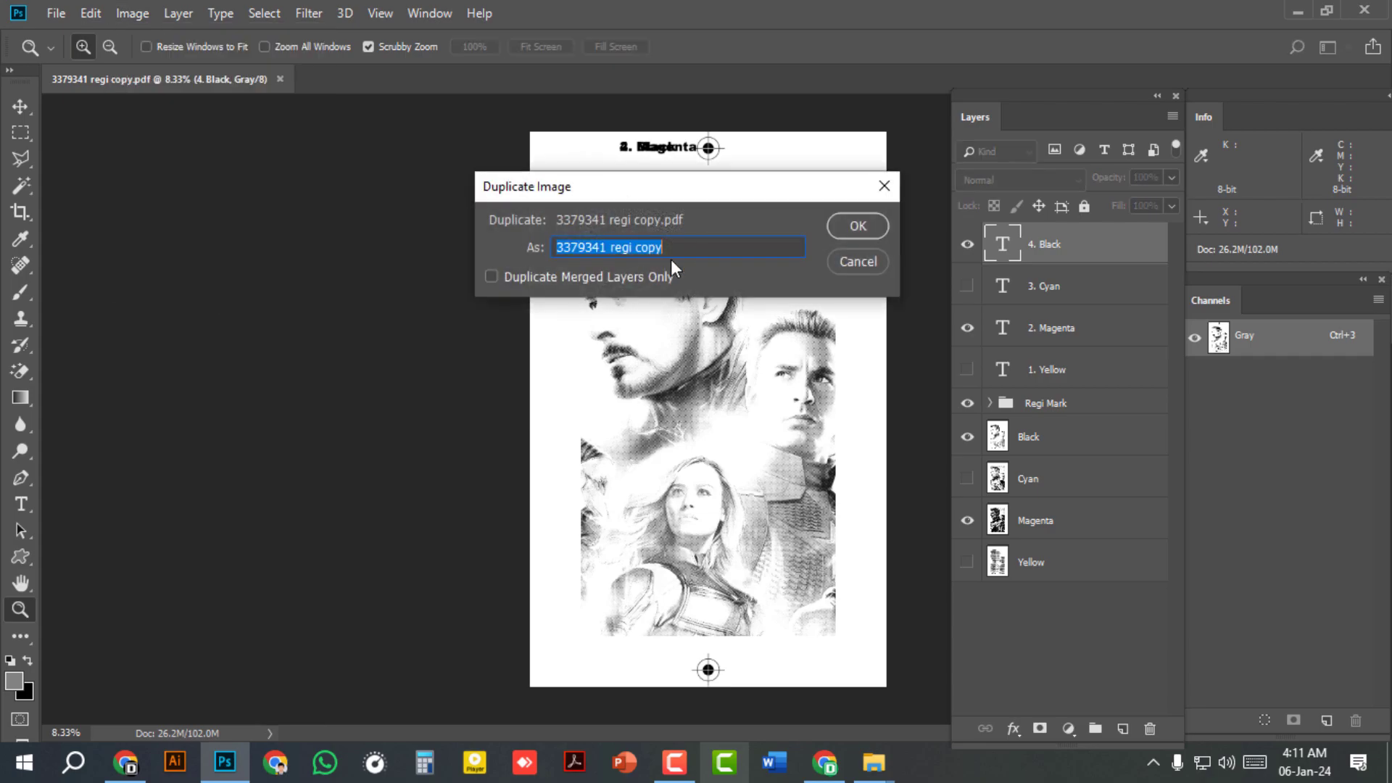
click(859, 225)
click(138, 16)
click(176, 295)
click(839, 229)
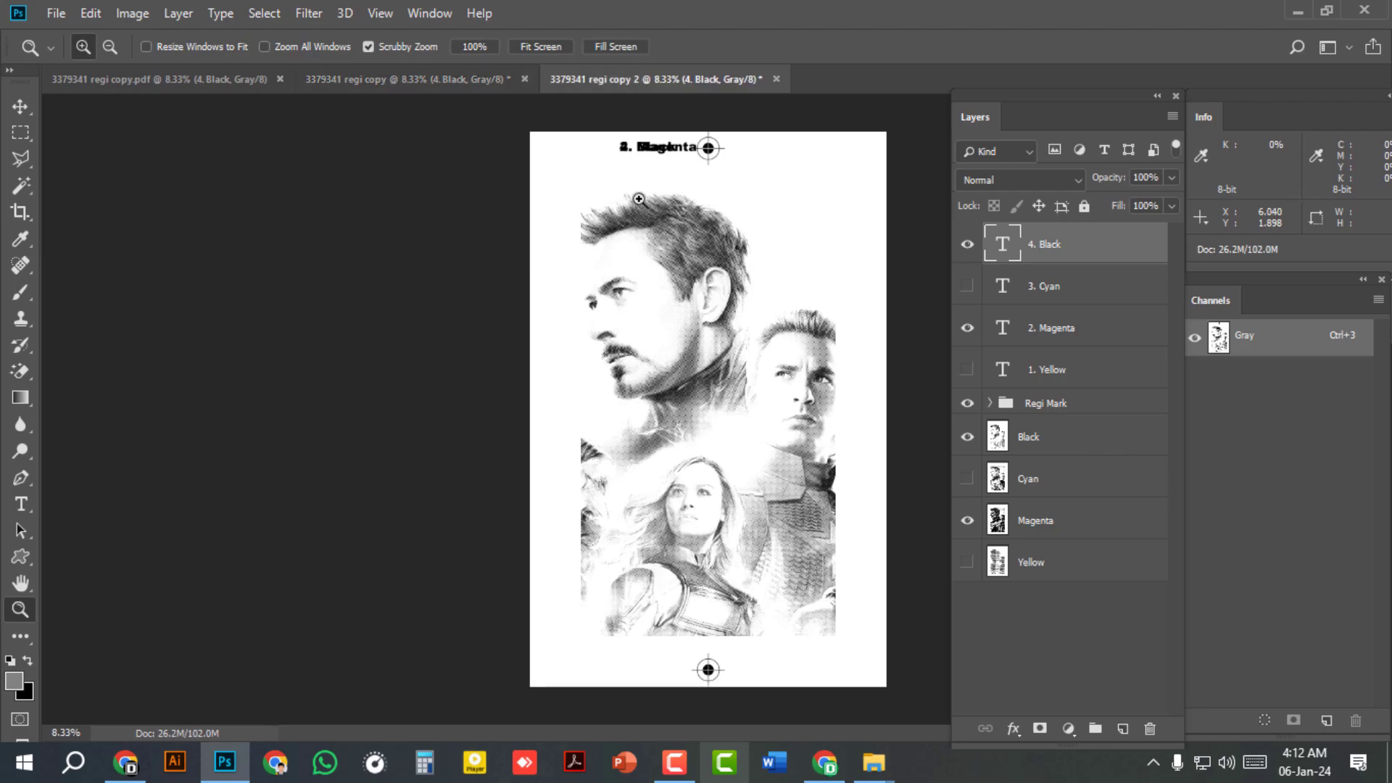
click(131, 15)
click(187, 299)
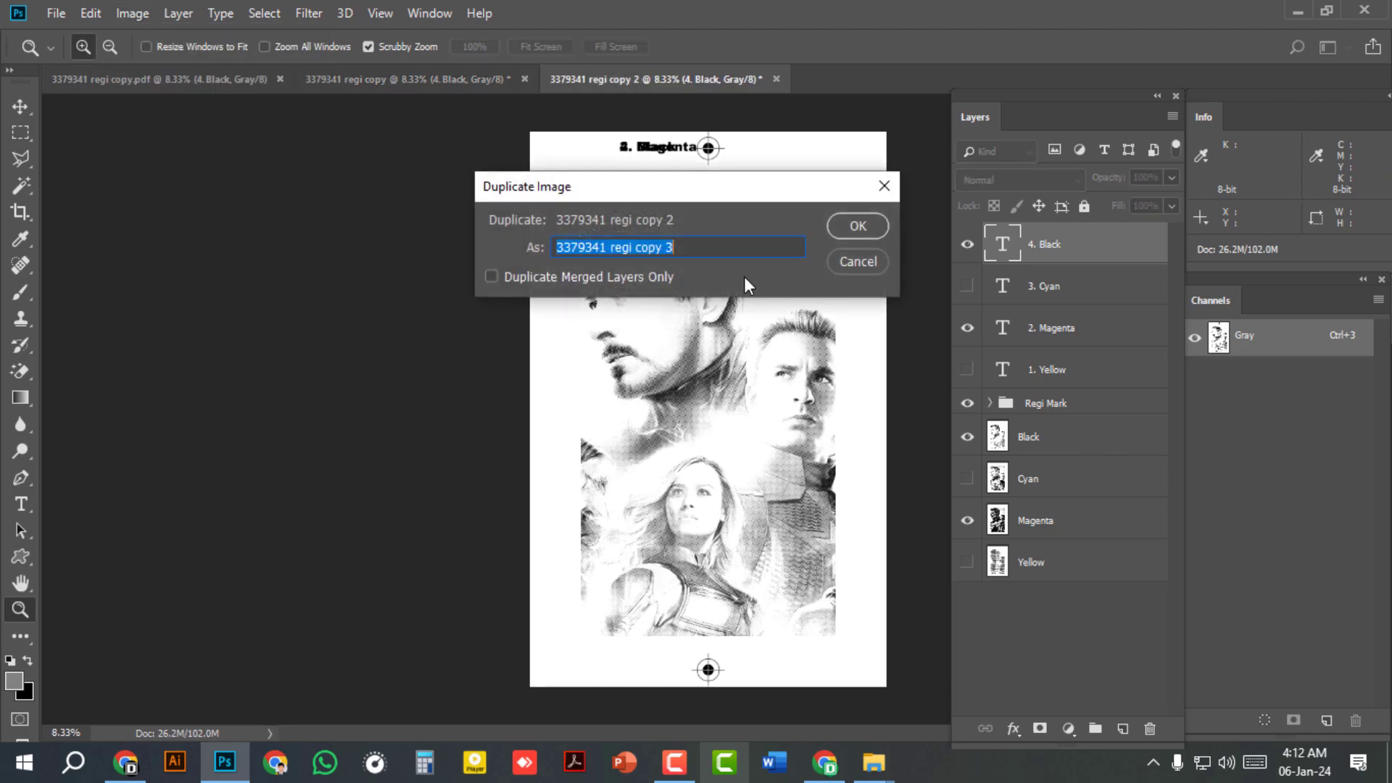
click(855, 227)
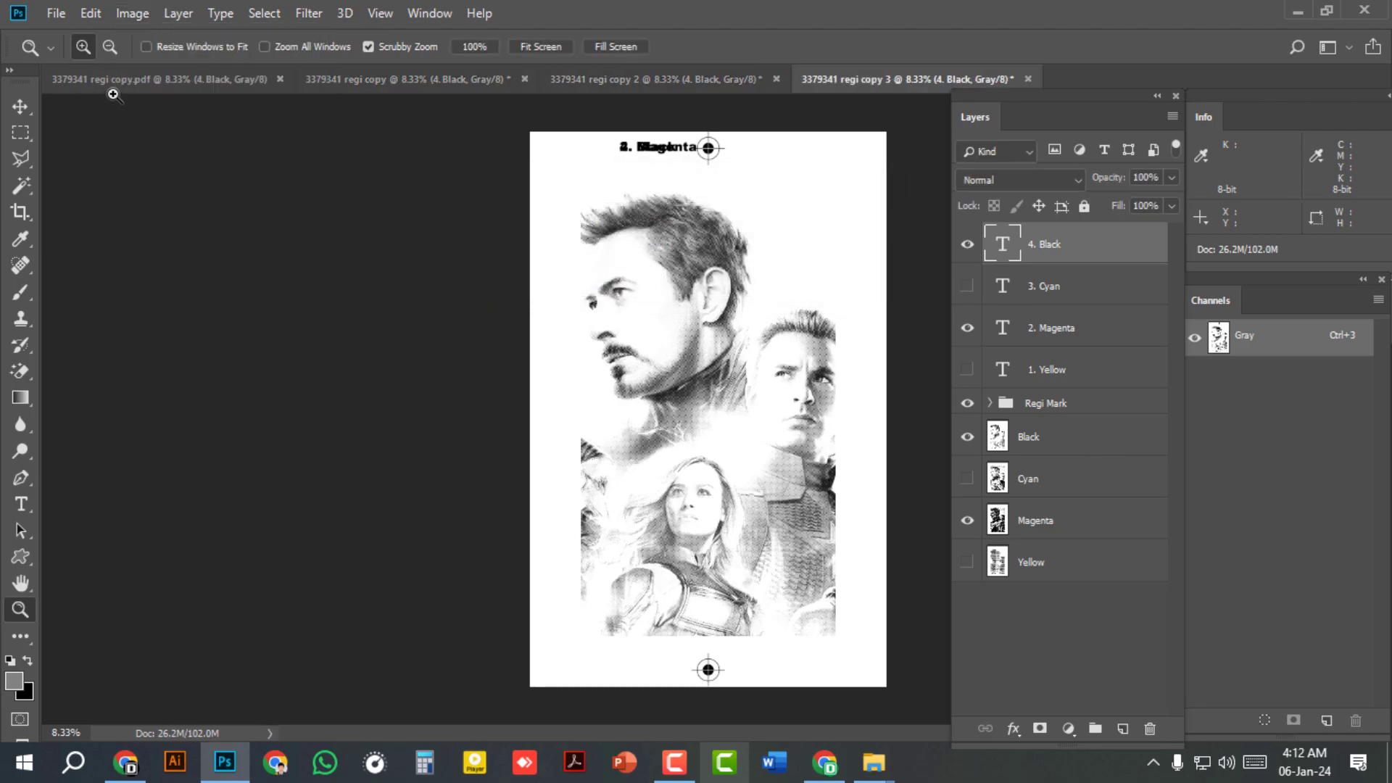
In the first document, delete the Black, Cyan and Magenta text and image layers, and make both Yellow layers visible.
click(112, 80)
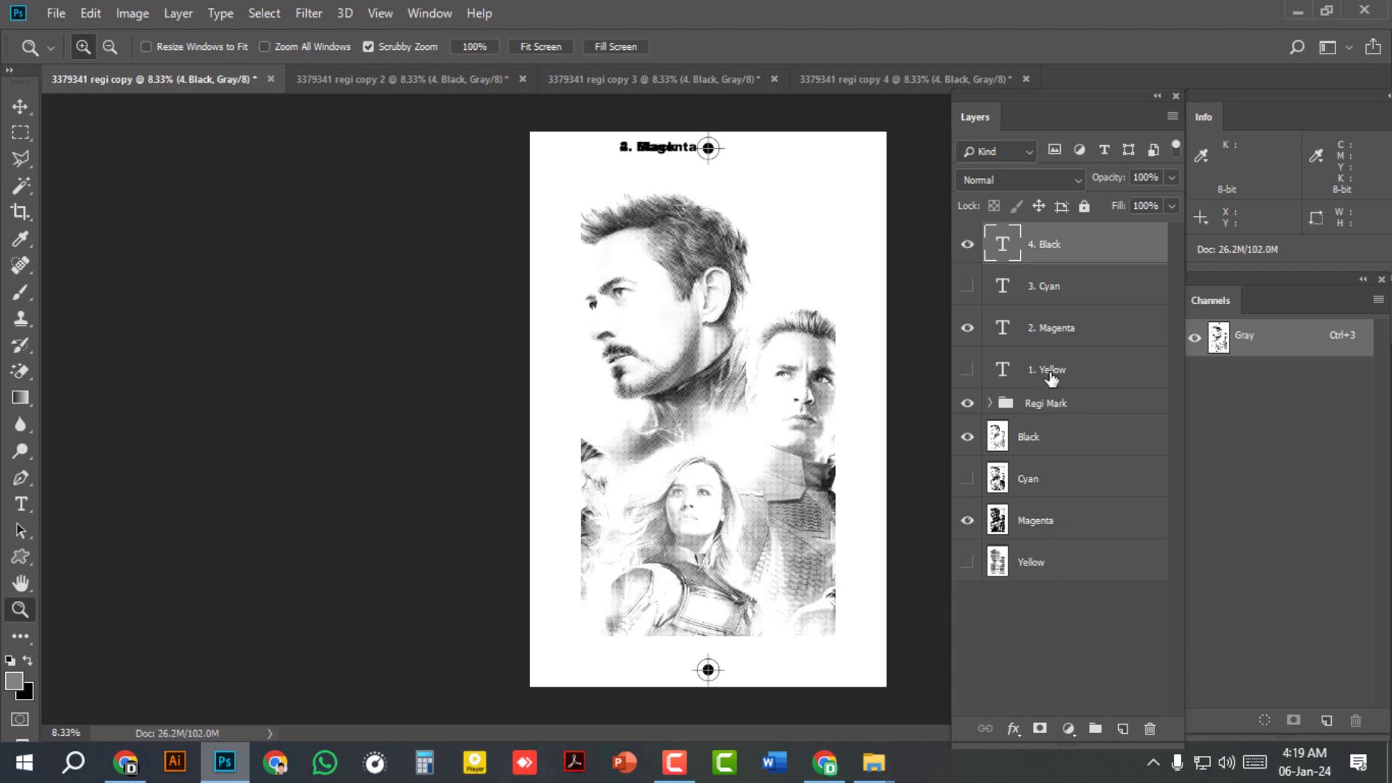
ctrl+click(1060, 286)
ctrl+click(1057, 335)
ctrl+click(1056, 447)
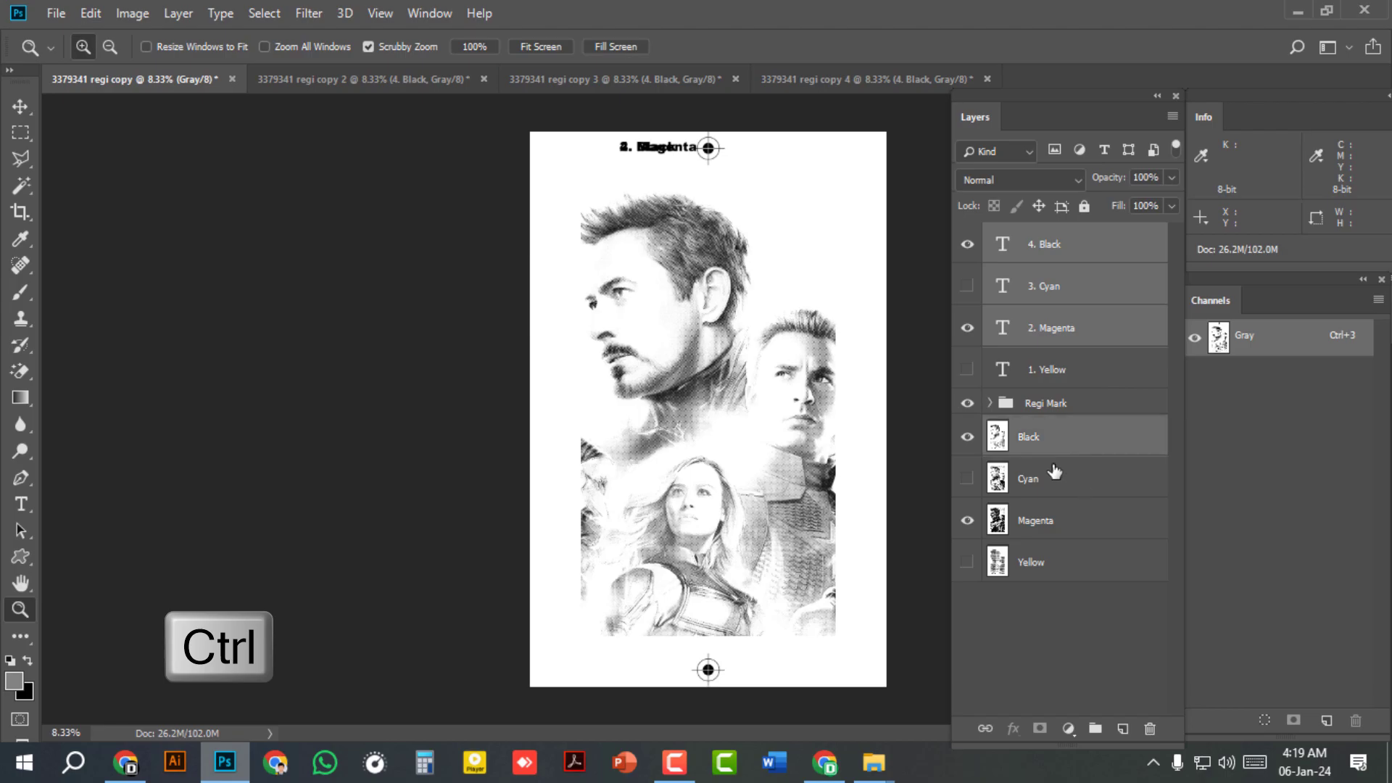
ctrl+click(1046, 485)
ctrl+click(1048, 528)
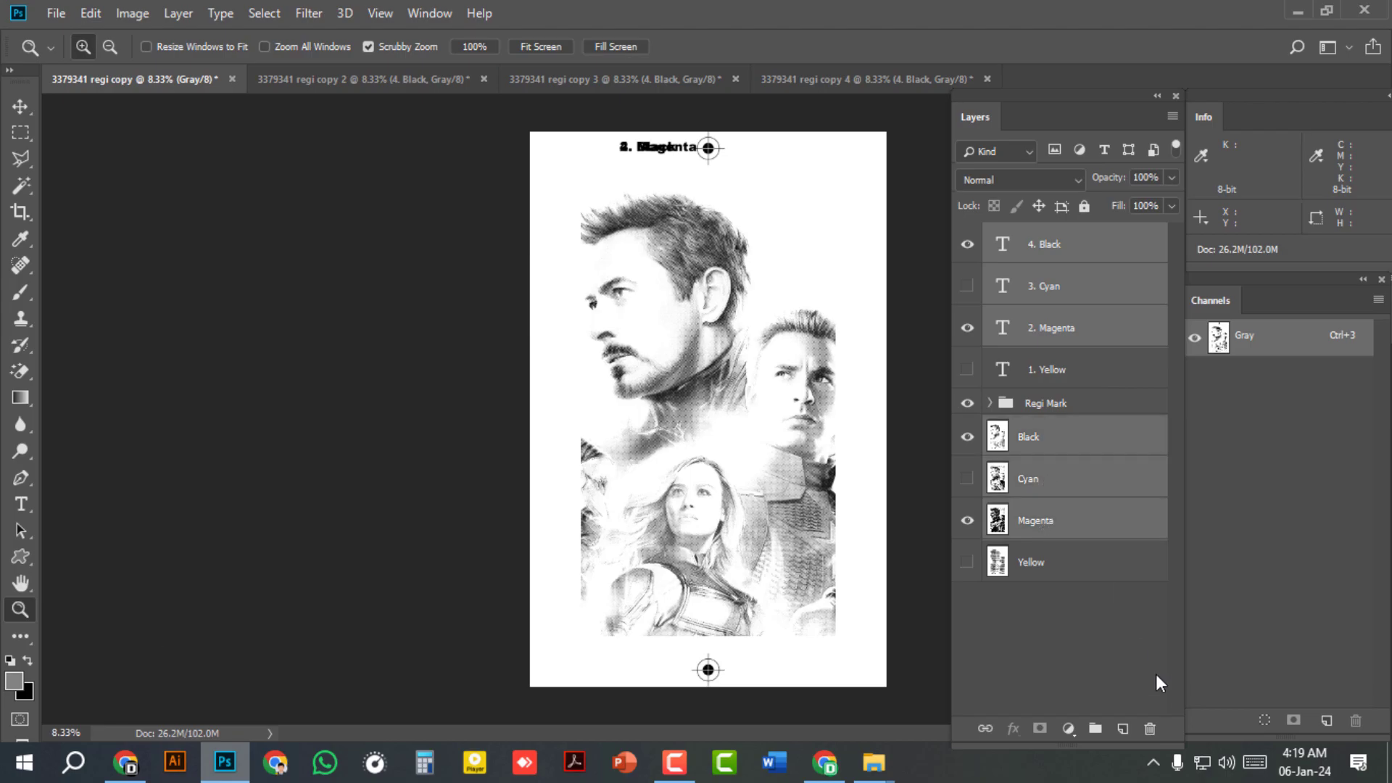
click(1151, 734)
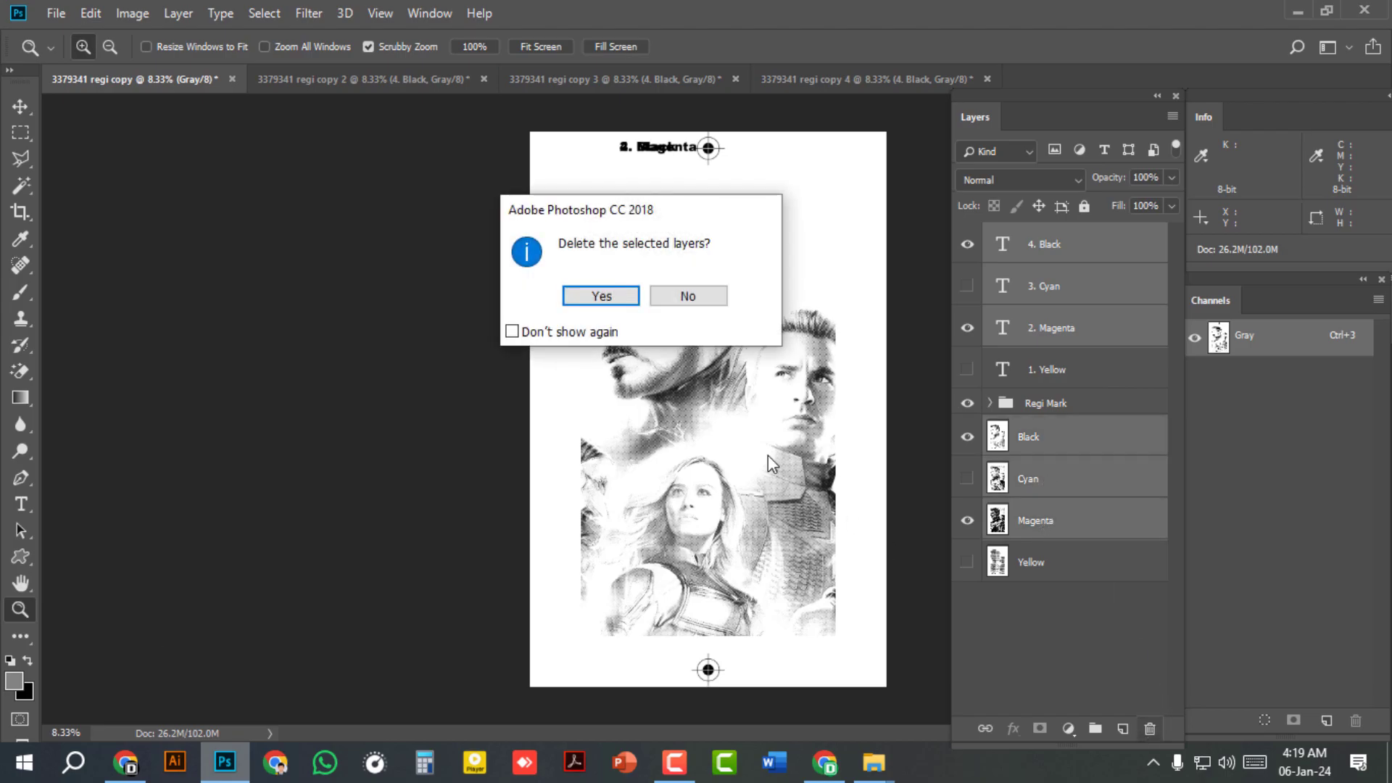
click(604, 297)
click(968, 245)
click(968, 311)
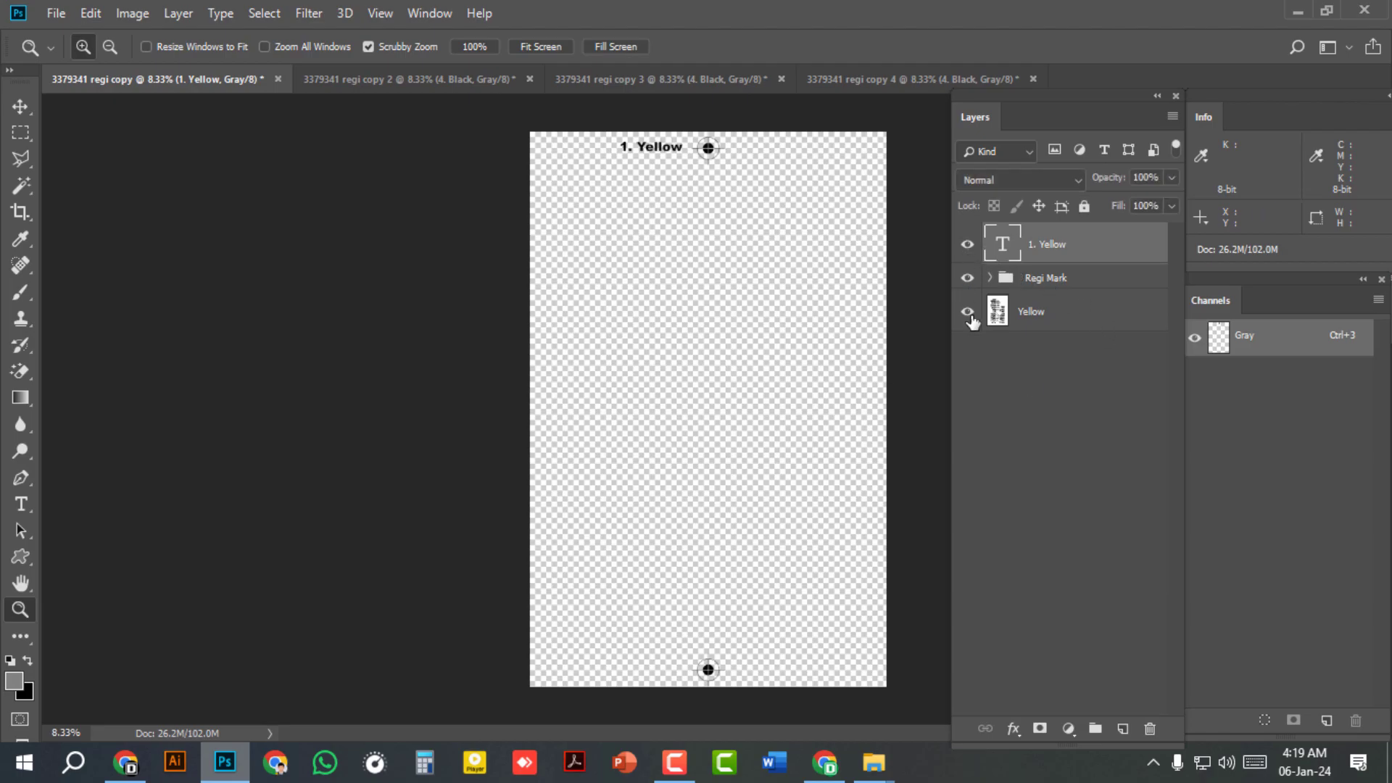
Save the yellow separation to the Desktop as a Photoshop PDF named Yellow, proceeding to the PDF settings.
click(49, 16)
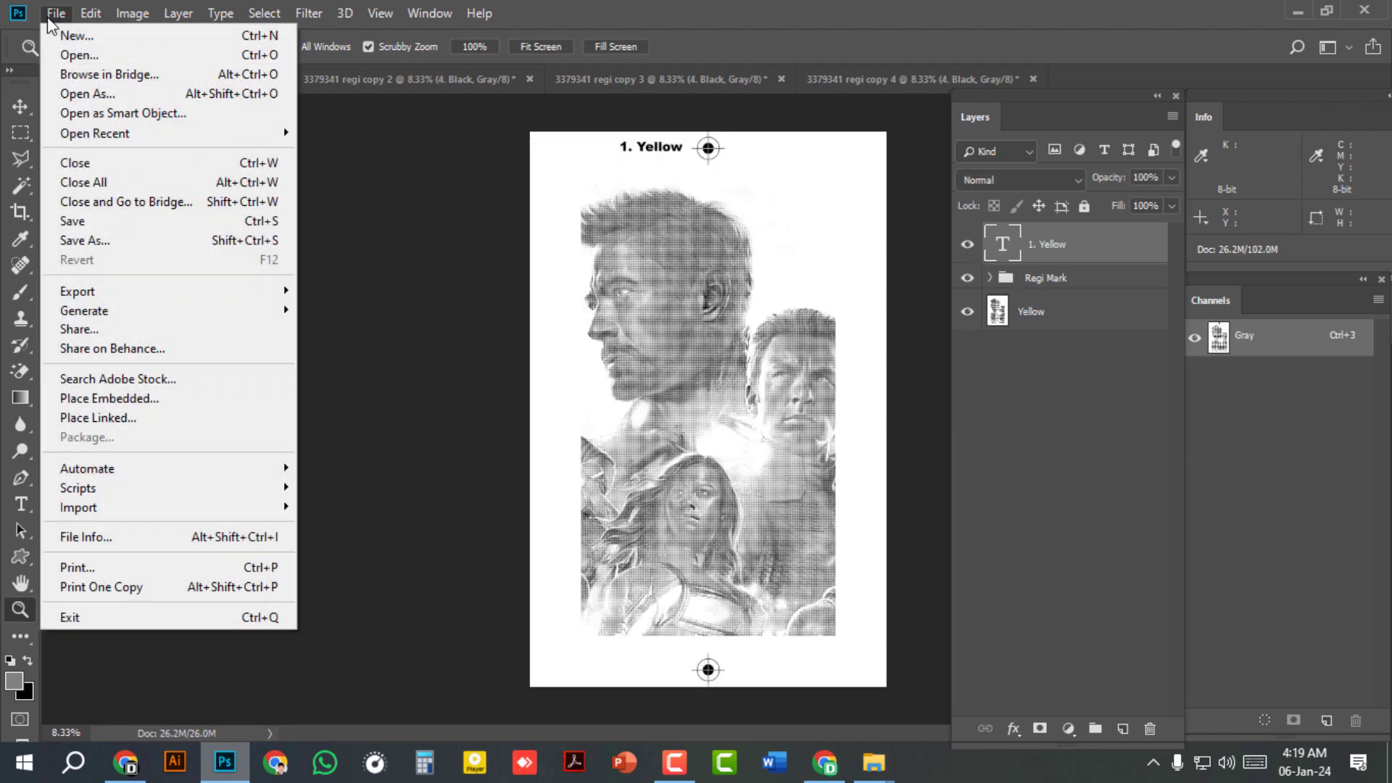
click(85, 240)
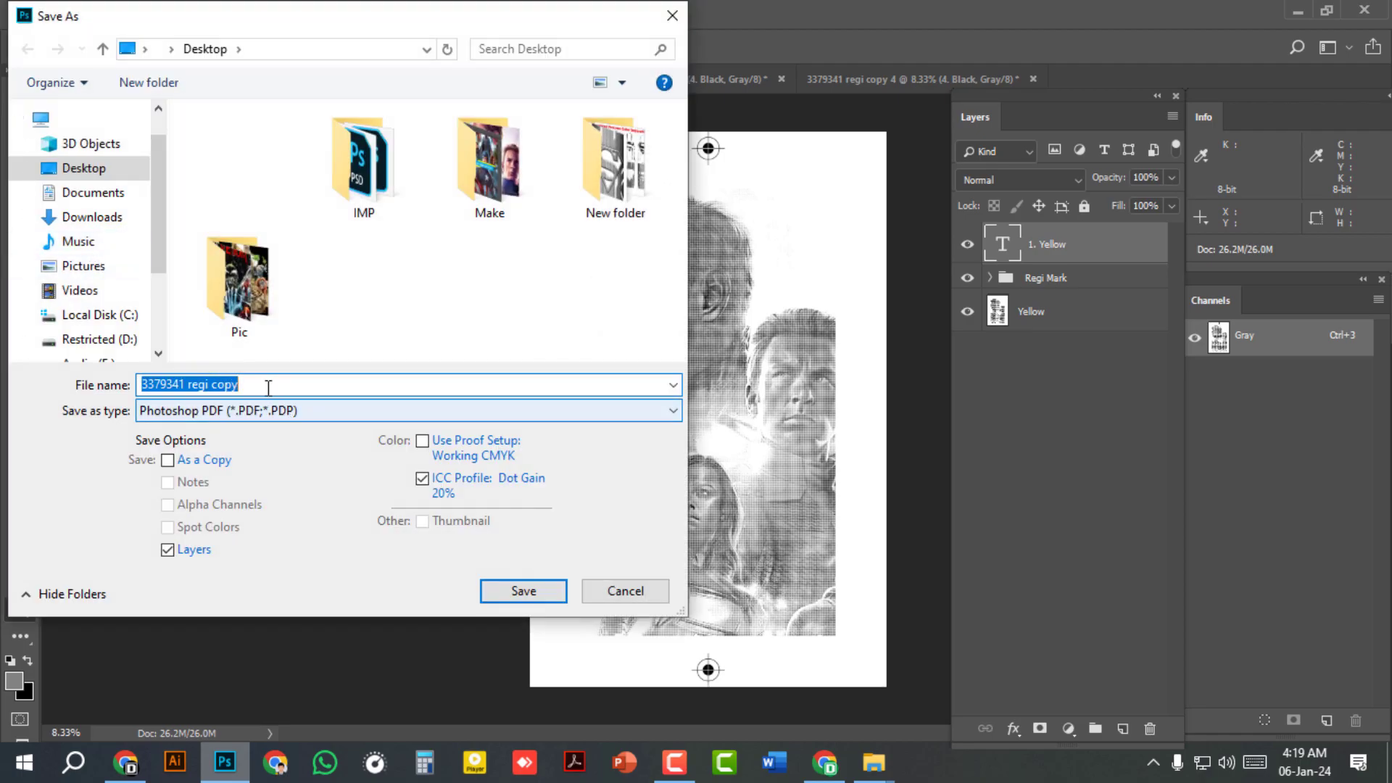
text(Y)
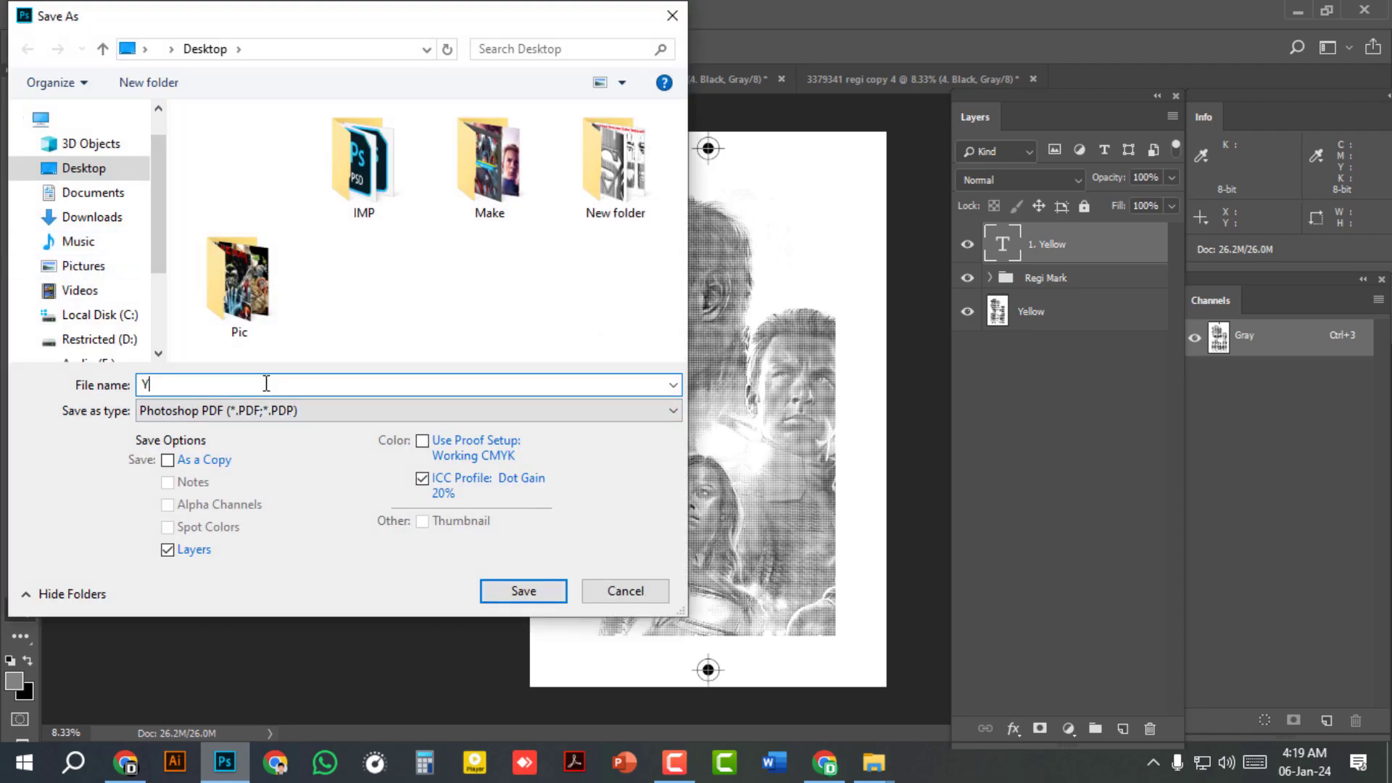
text(ellow)
click(526, 595)
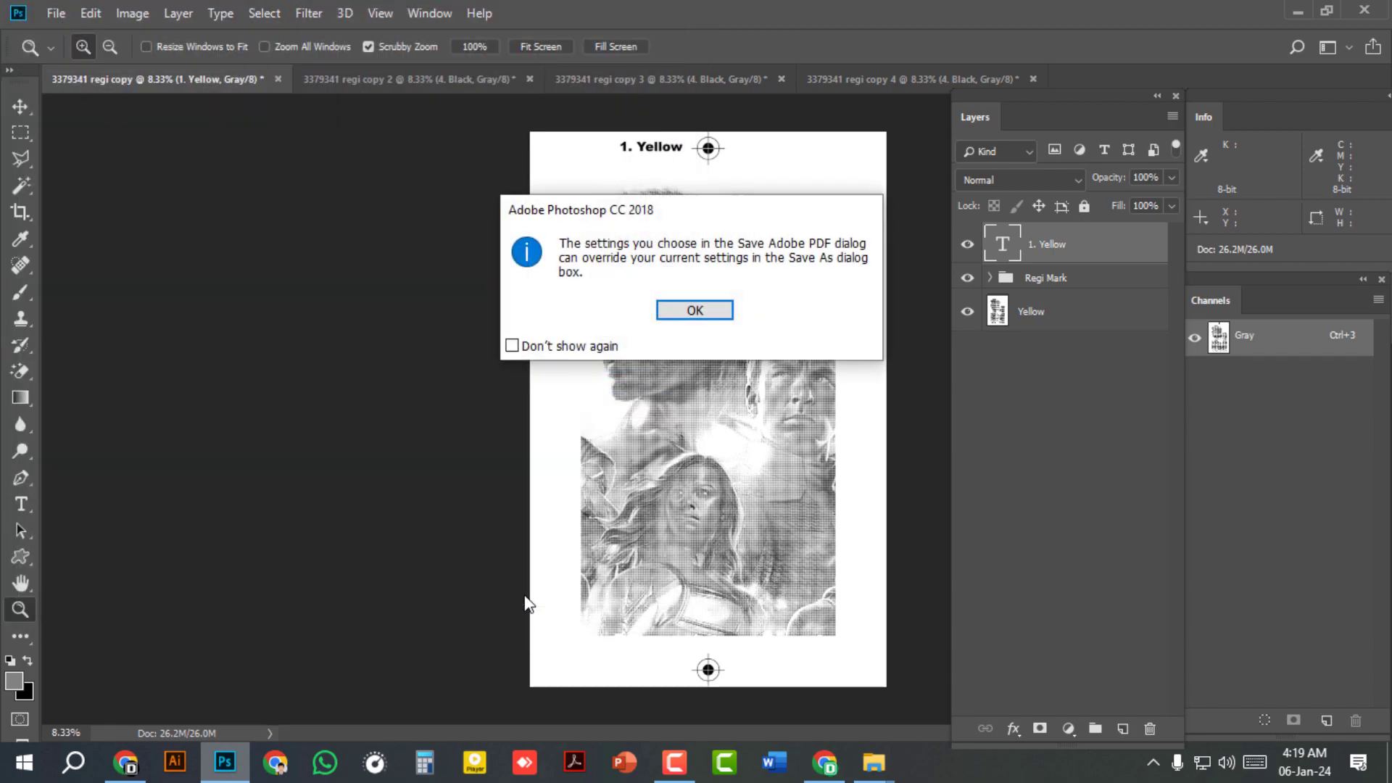
click(695, 310)
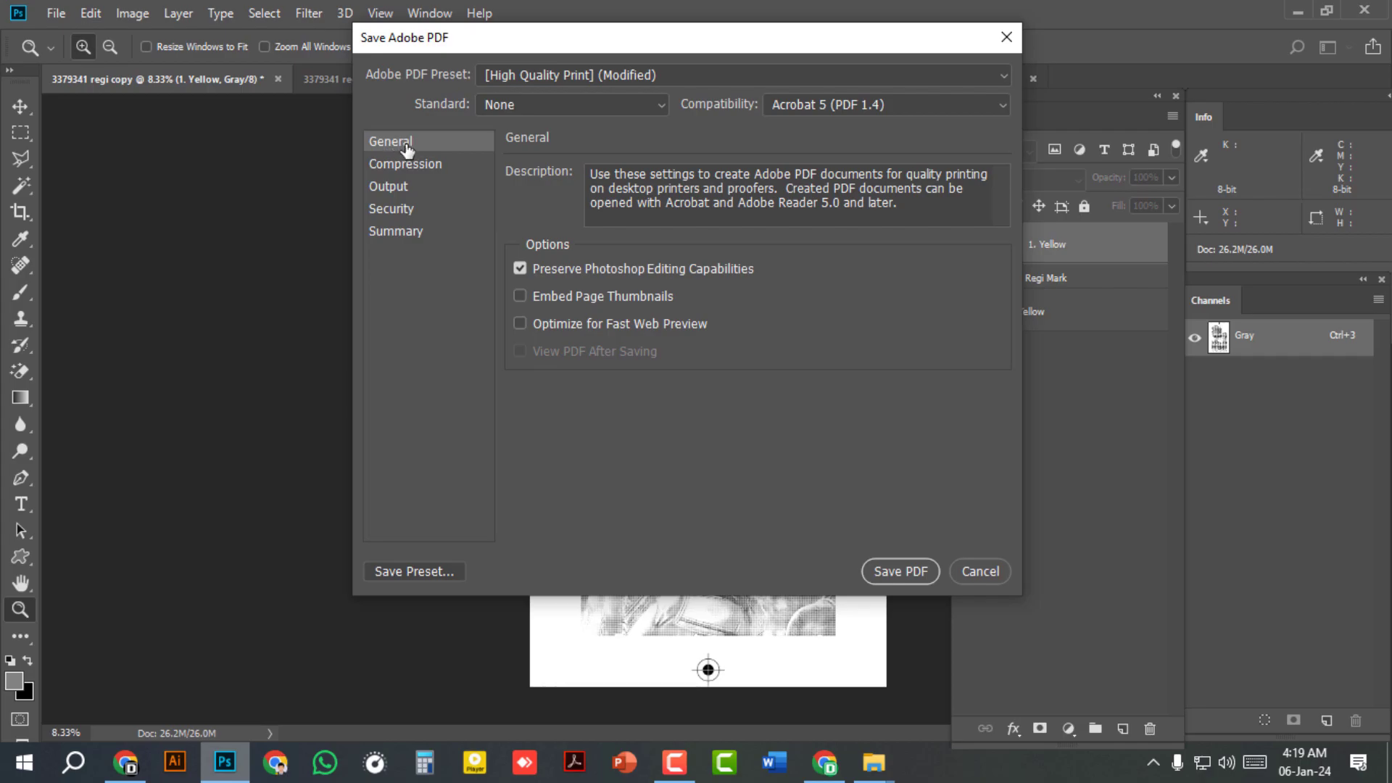
Choose the High Quality Print preset and disable Preserve Photoshop Editing Capabilities.
click(604, 72)
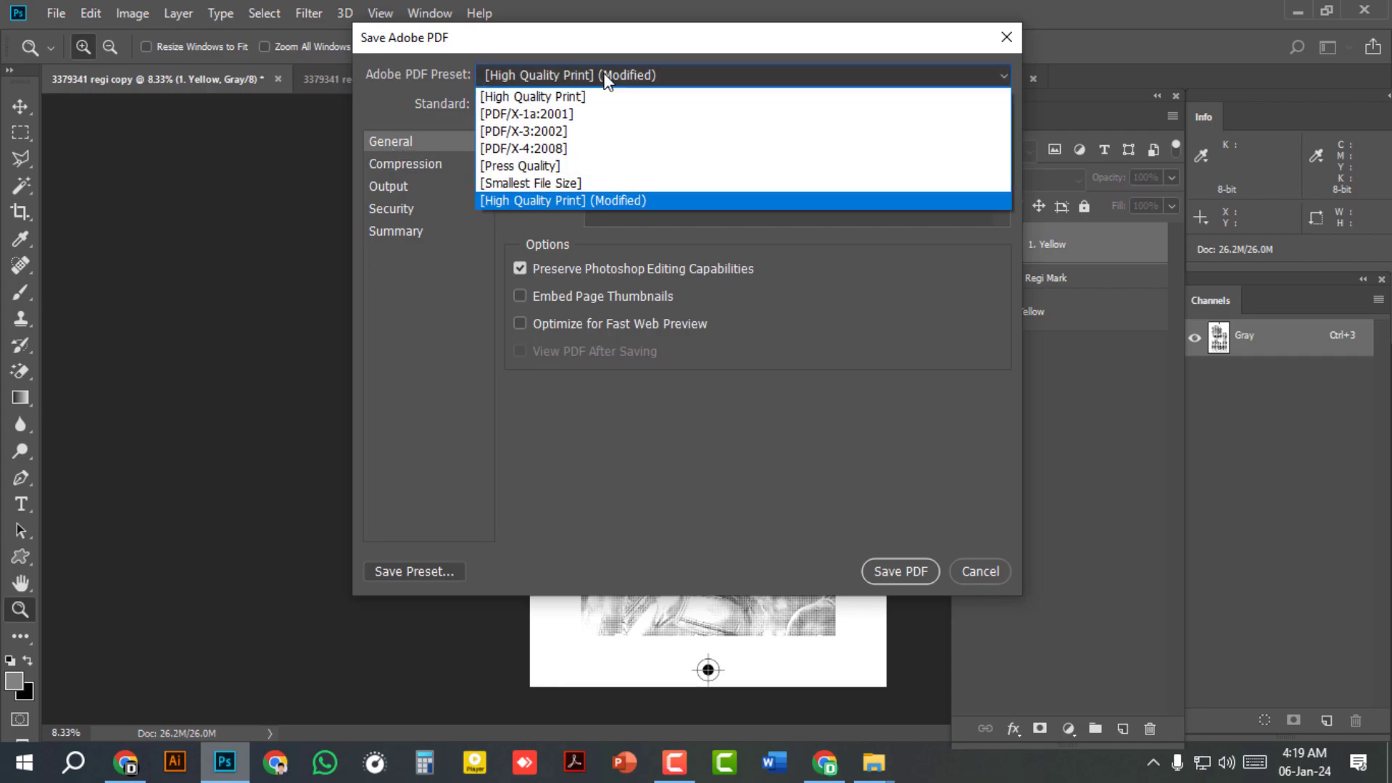
click(564, 94)
click(521, 269)
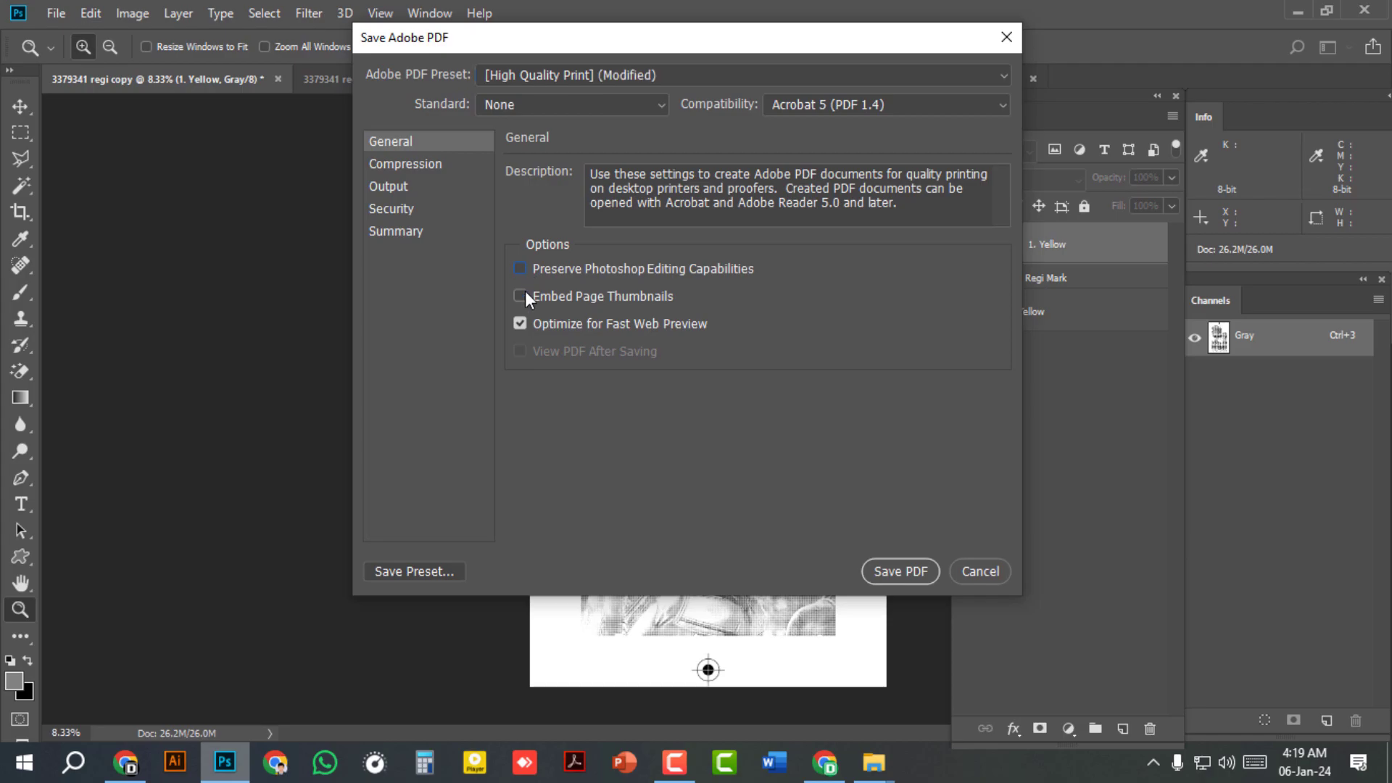
Set the PDF compression options to Do Not Downsample with compression None.
click(422, 169)
click(681, 203)
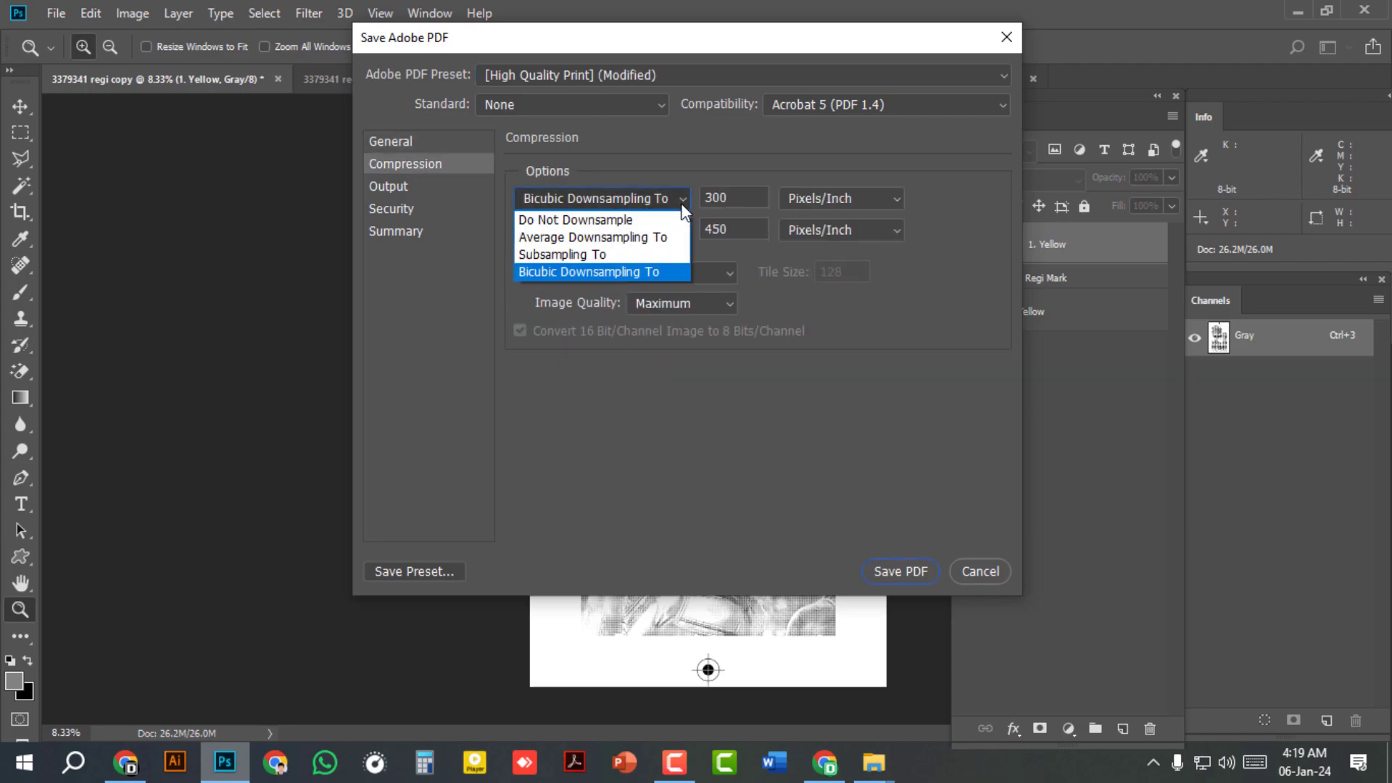
click(604, 220)
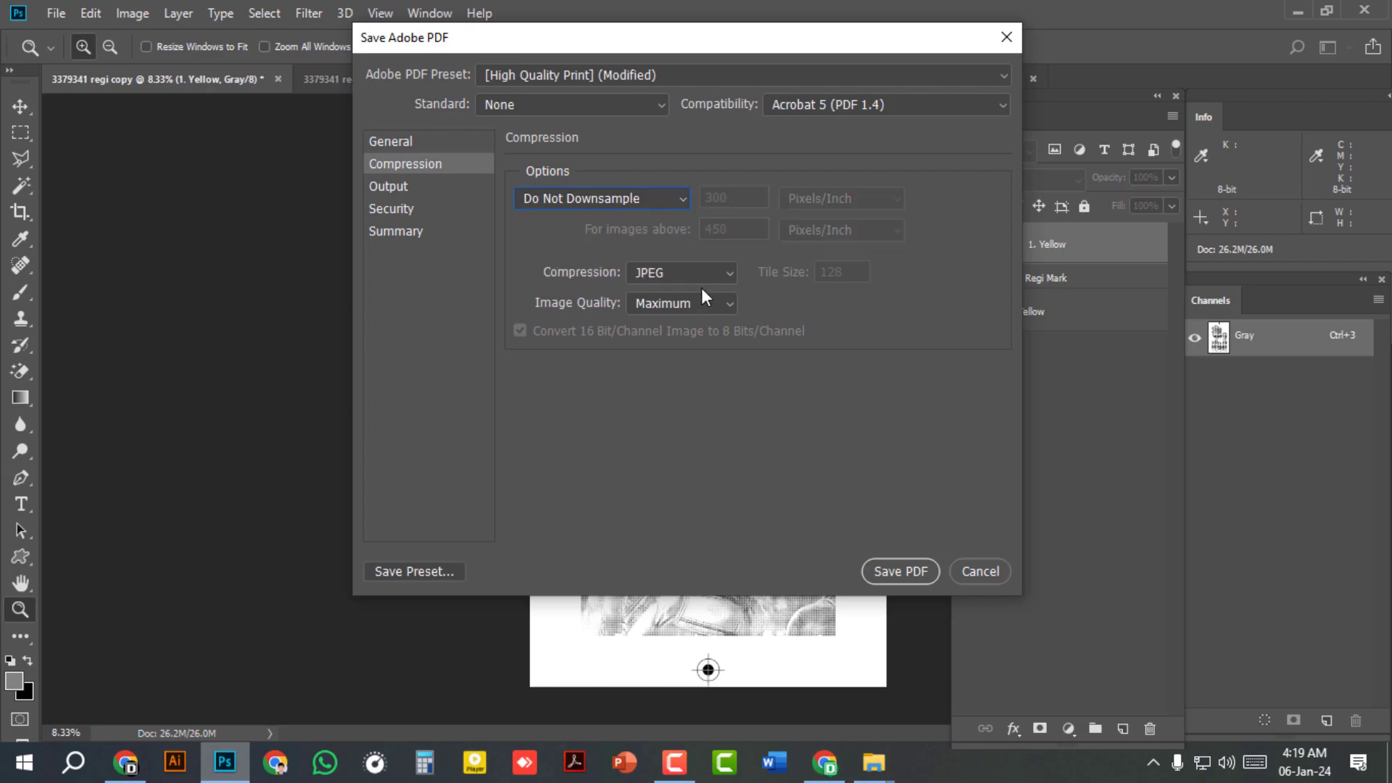
click(654, 271)
click(651, 294)
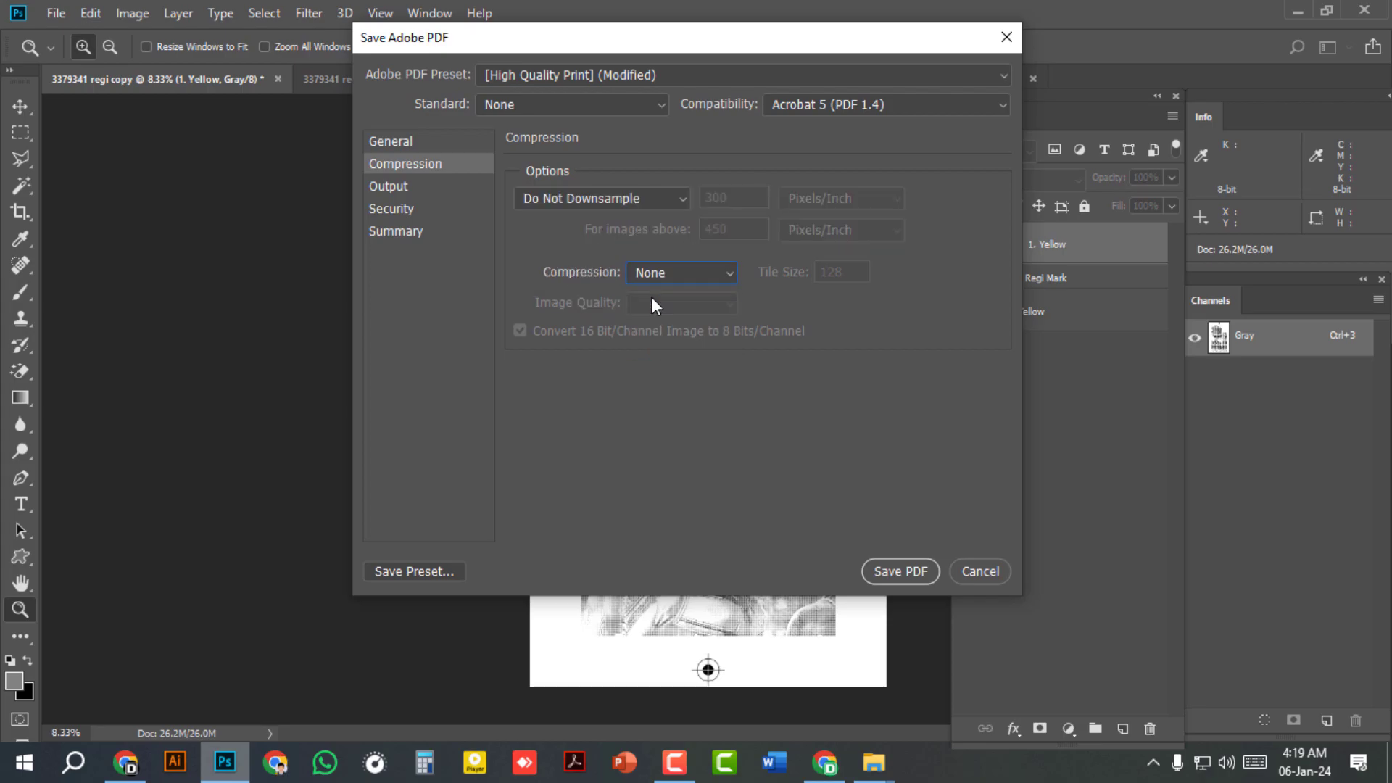
Set the PDF output to No Conversion for color and Don't Include Profile for the profile inclusion policy.
click(399, 189)
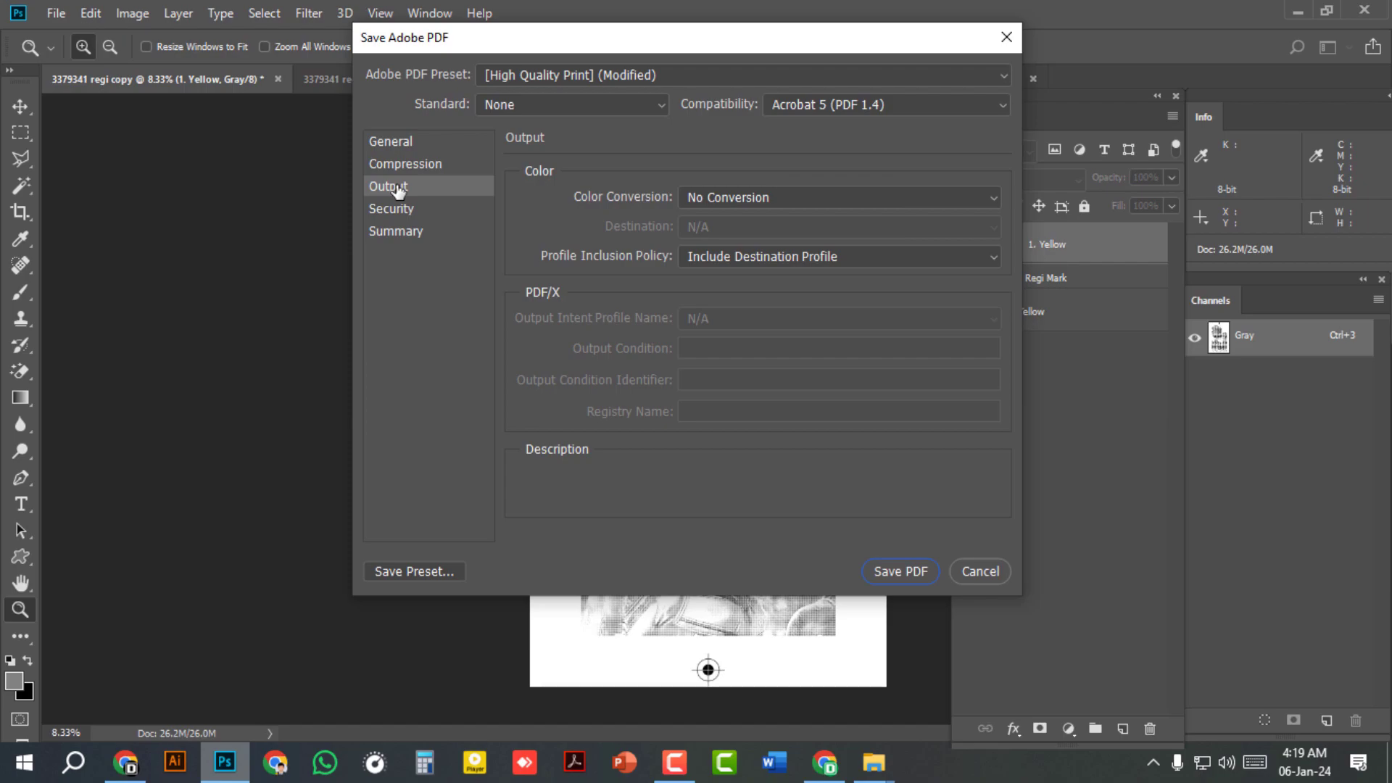
click(759, 197)
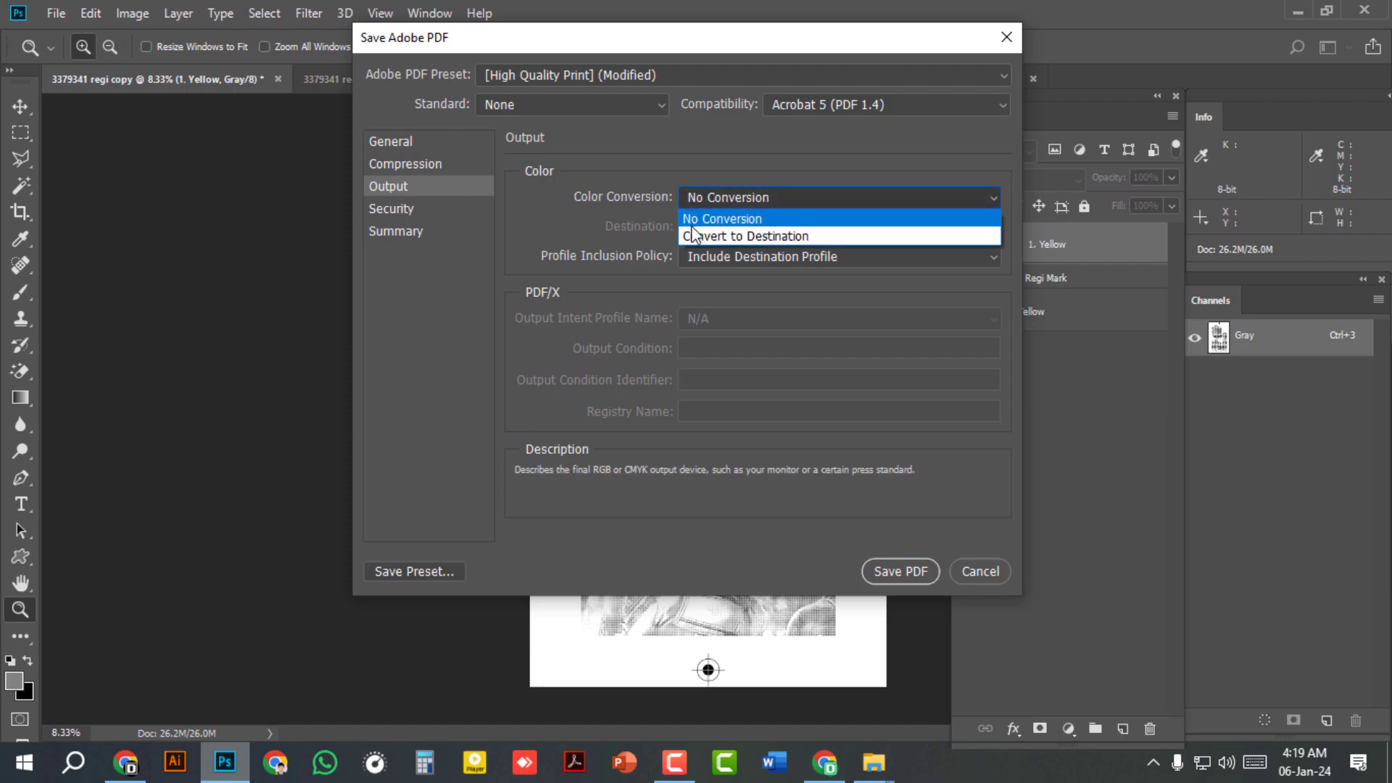
click(706, 218)
click(737, 257)
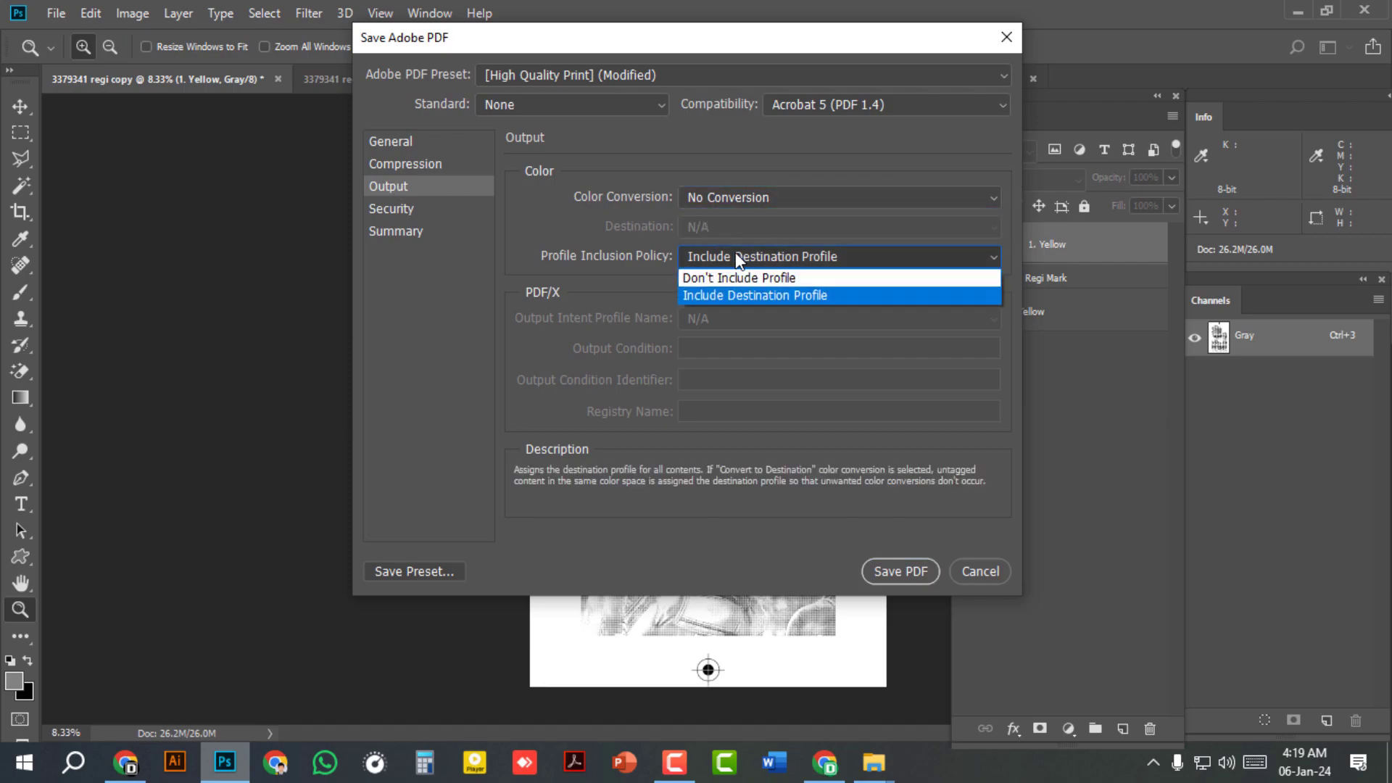
click(723, 278)
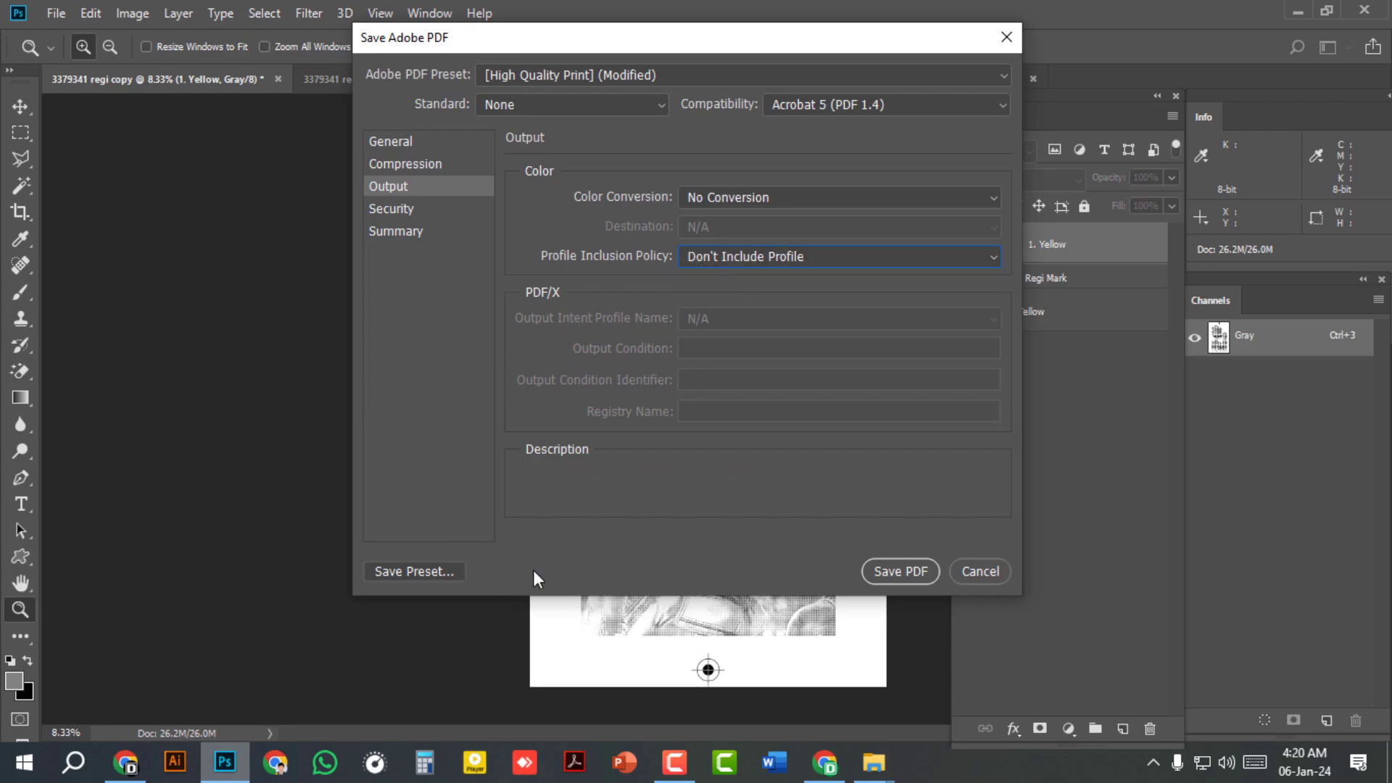
Save the Yellow PDF with the chosen settings, without storing them as a preset.
click(420, 571)
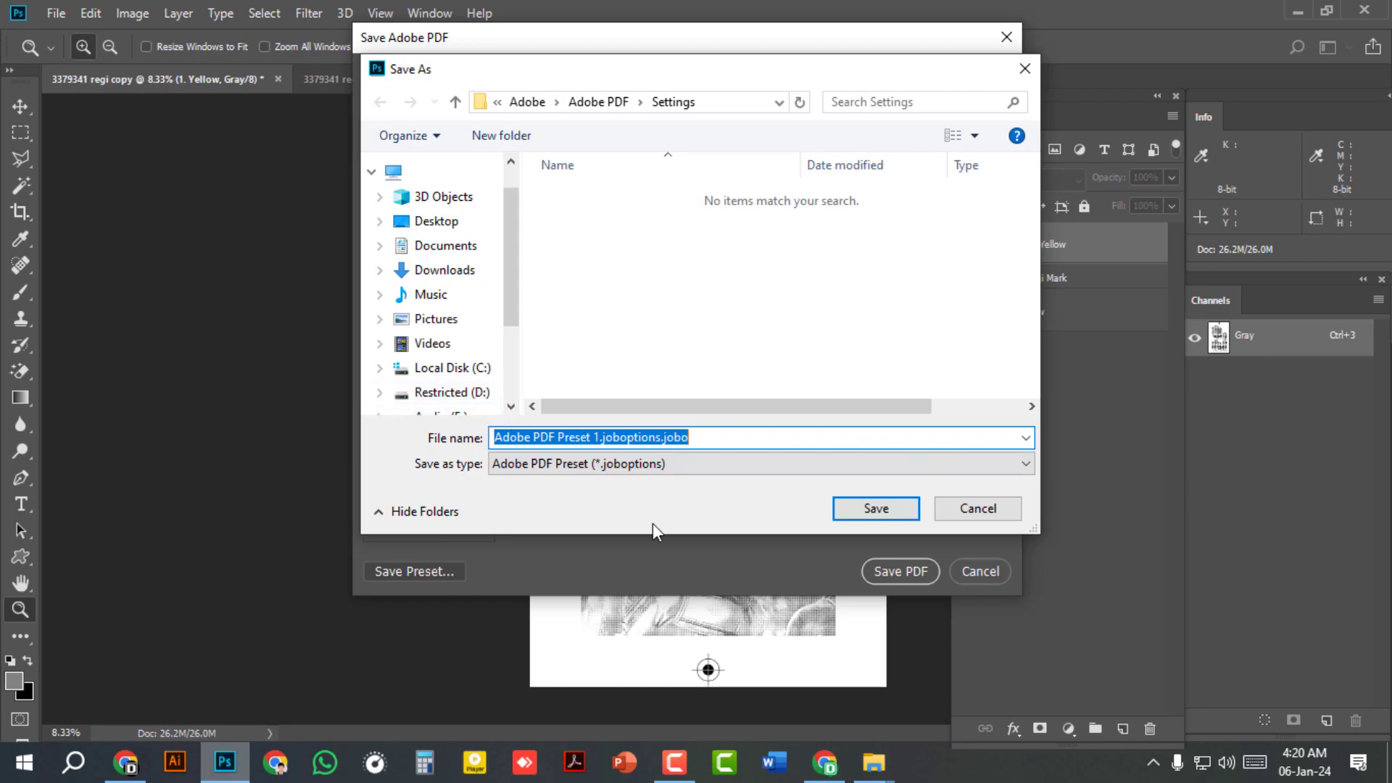
click(975, 512)
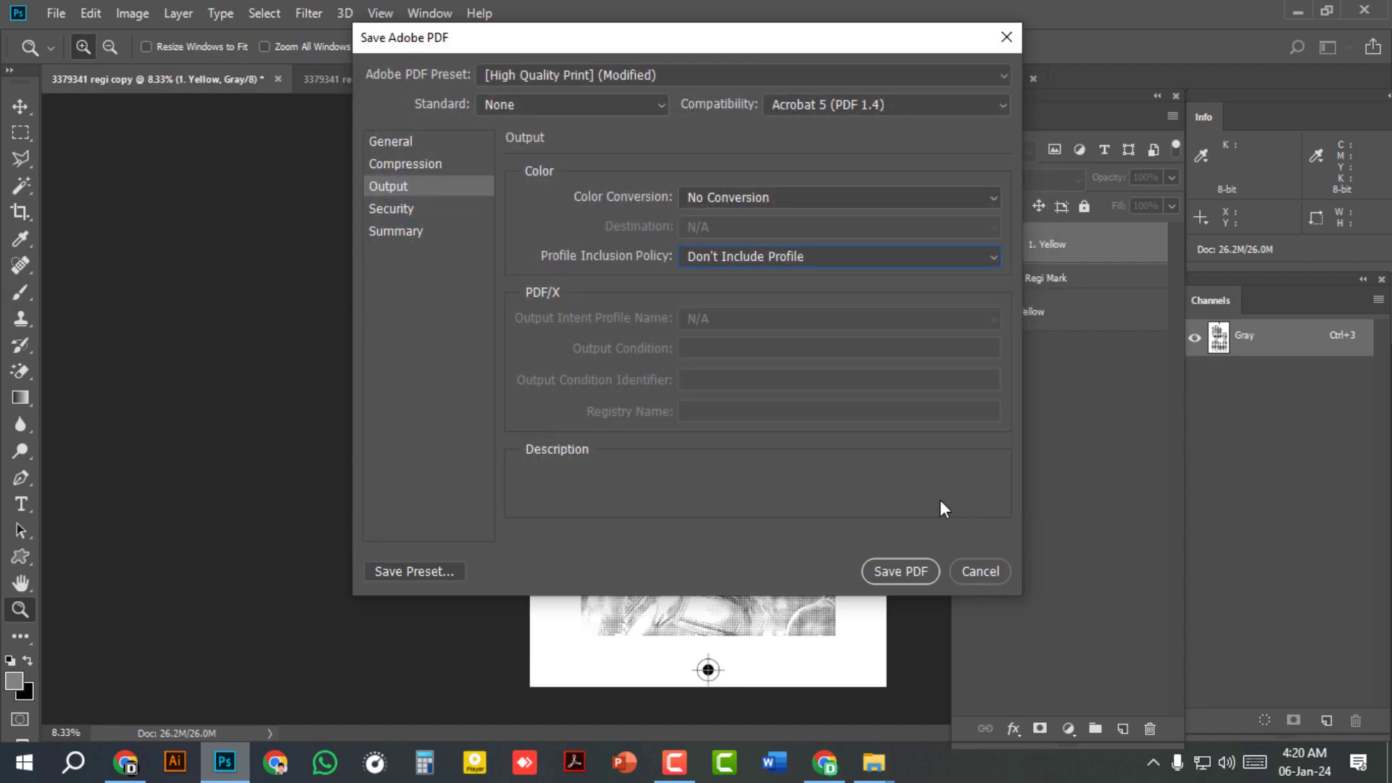
click(897, 573)
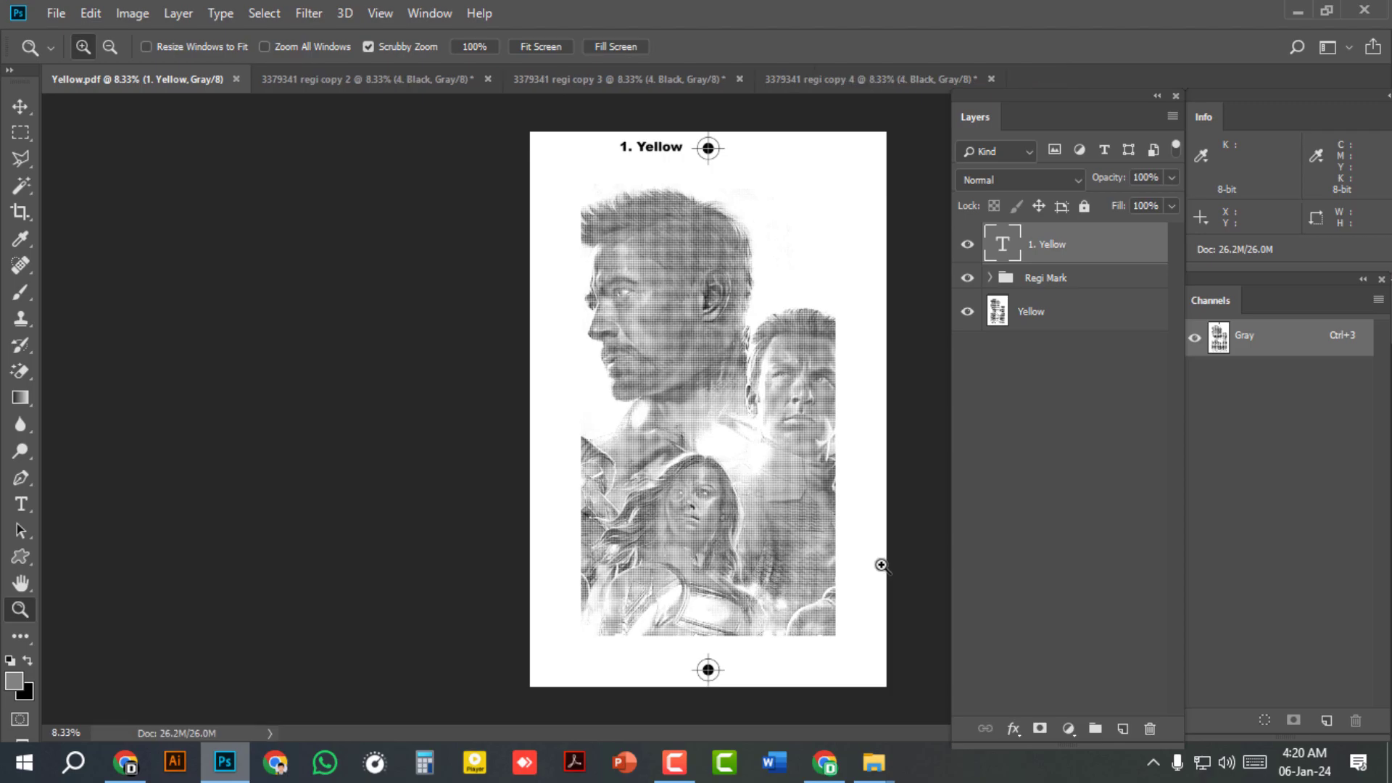
In the regi copy 2 document, delete the Black, Cyan and Yellow text and image layers.
click(303, 80)
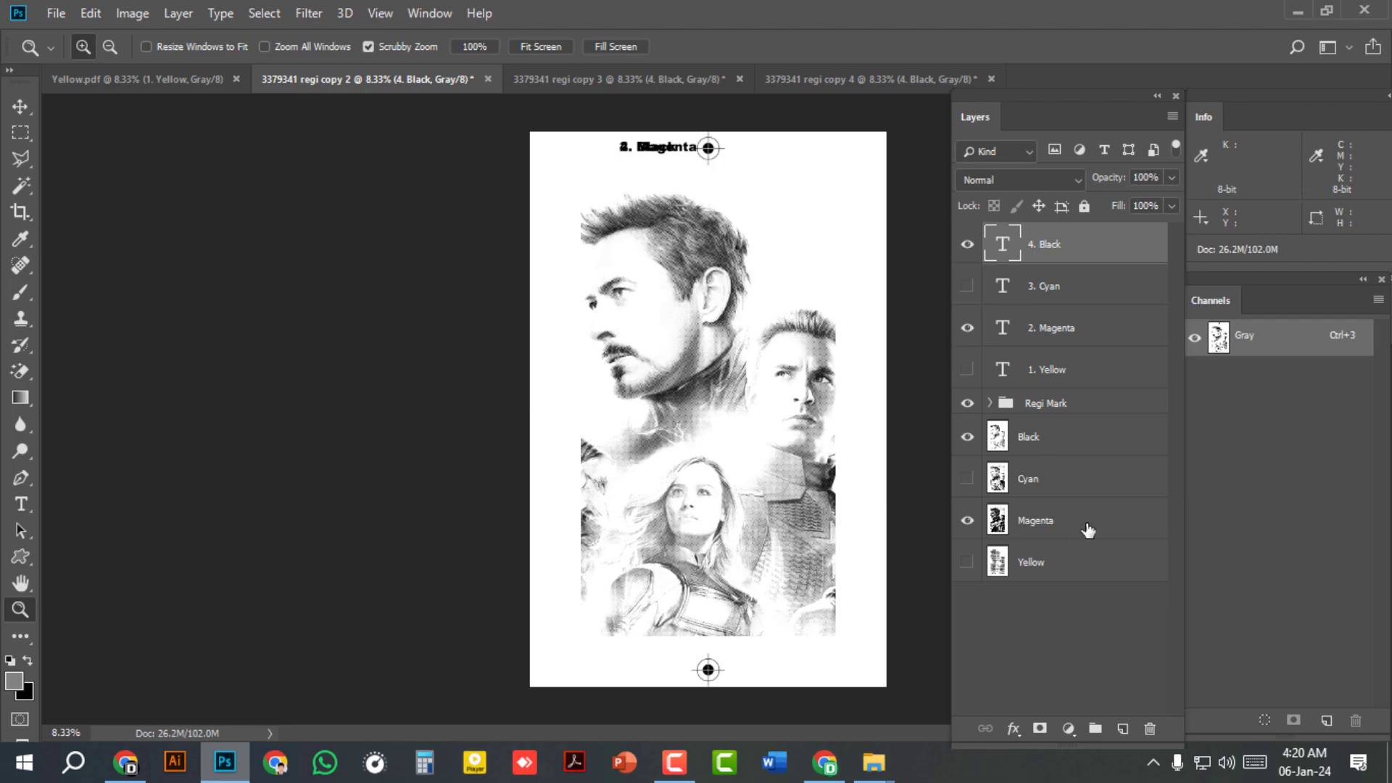
ctrl+click(1078, 289)
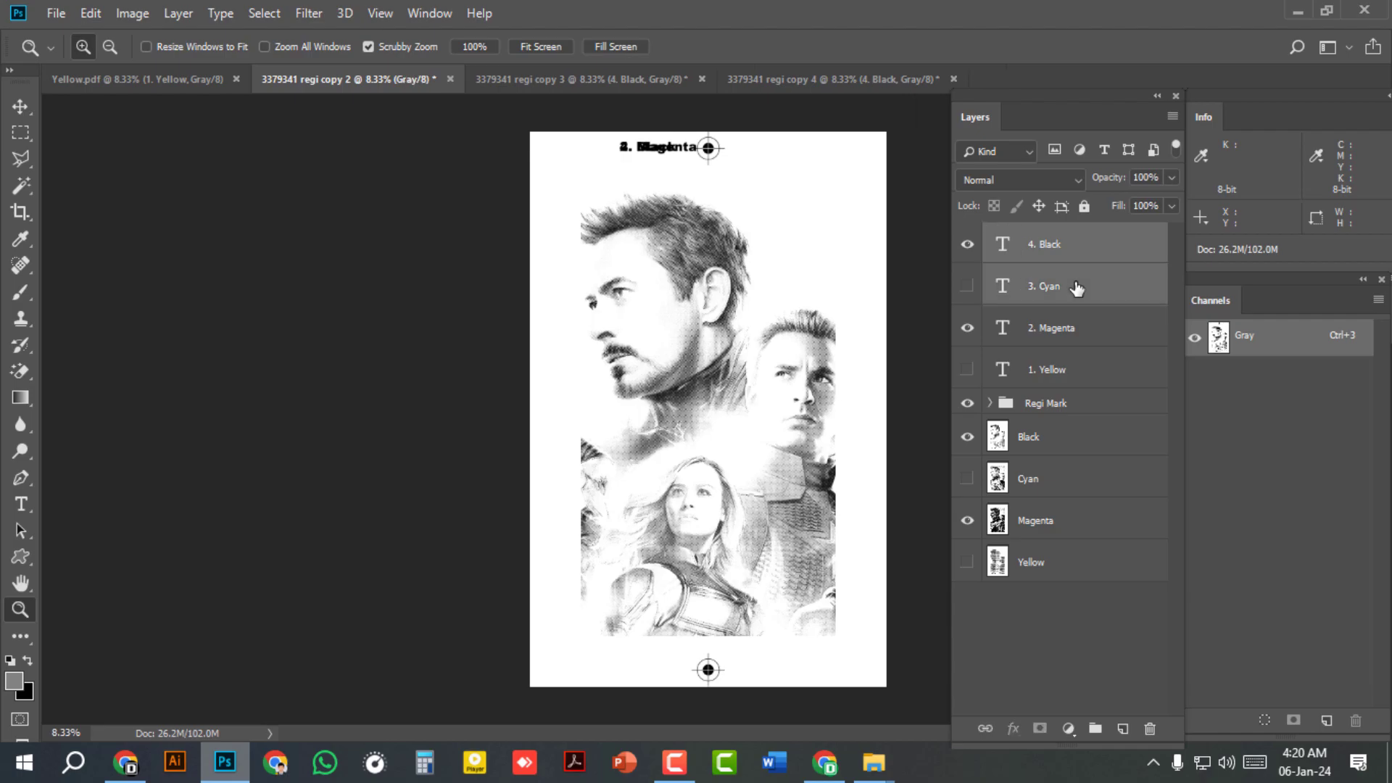
ctrl+click(1073, 373)
ctrl+click(1070, 446)
ctrl+click(1059, 488)
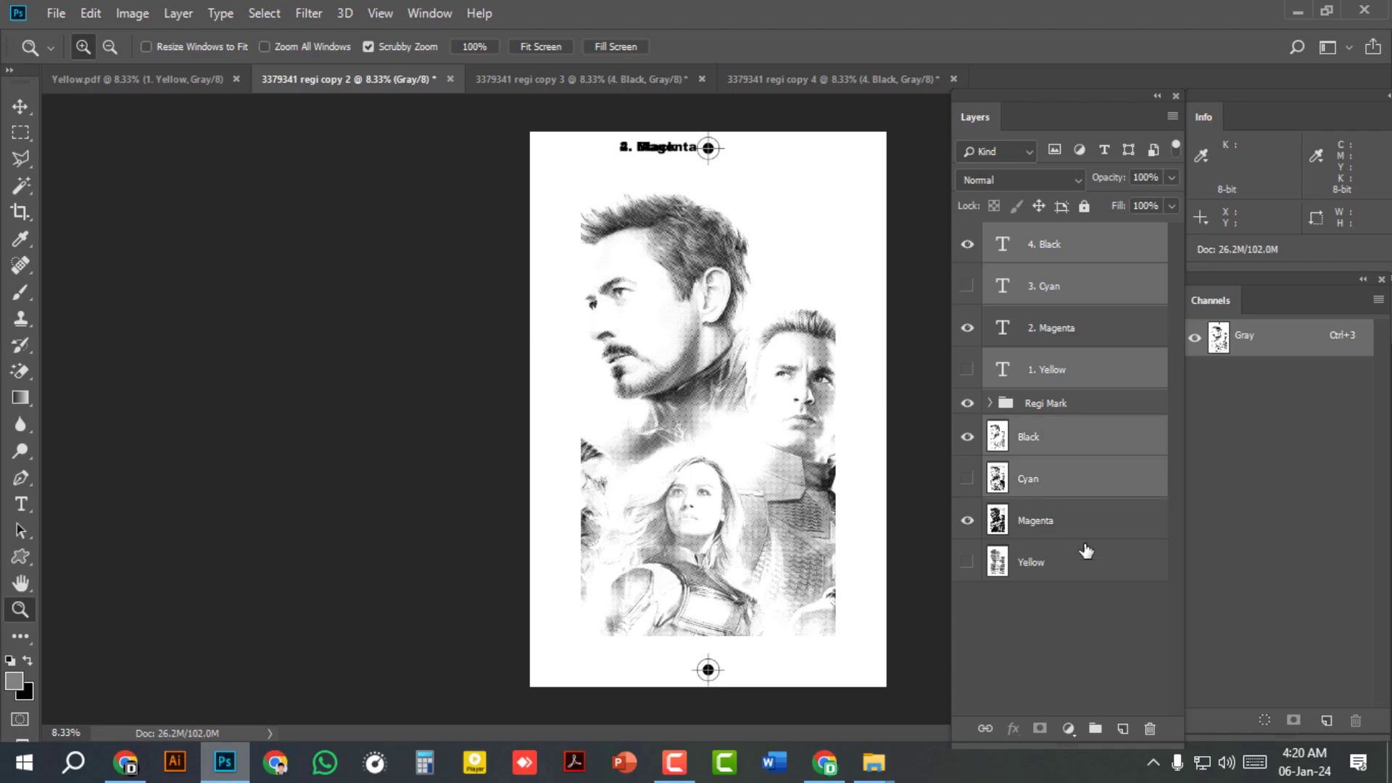
ctrl+click(1079, 567)
click(1150, 729)
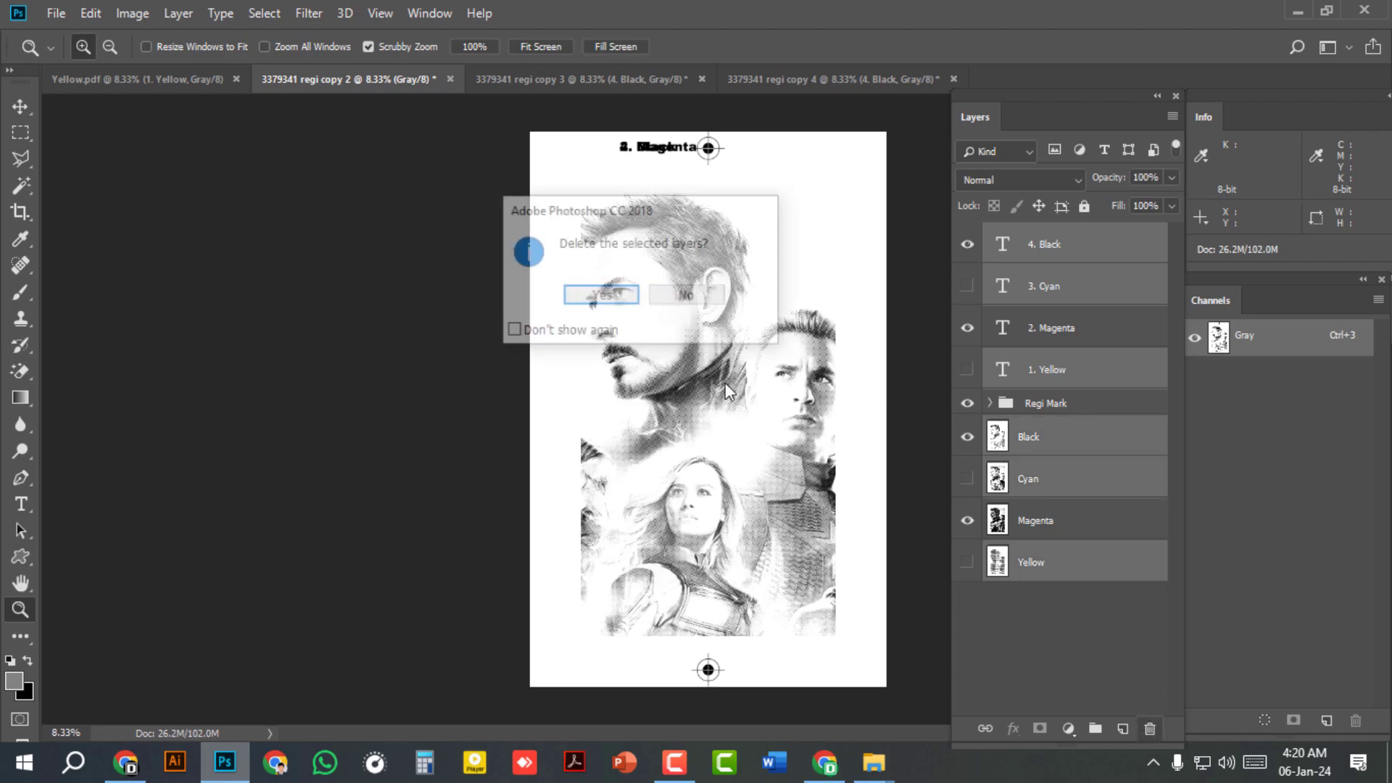
click(620, 298)
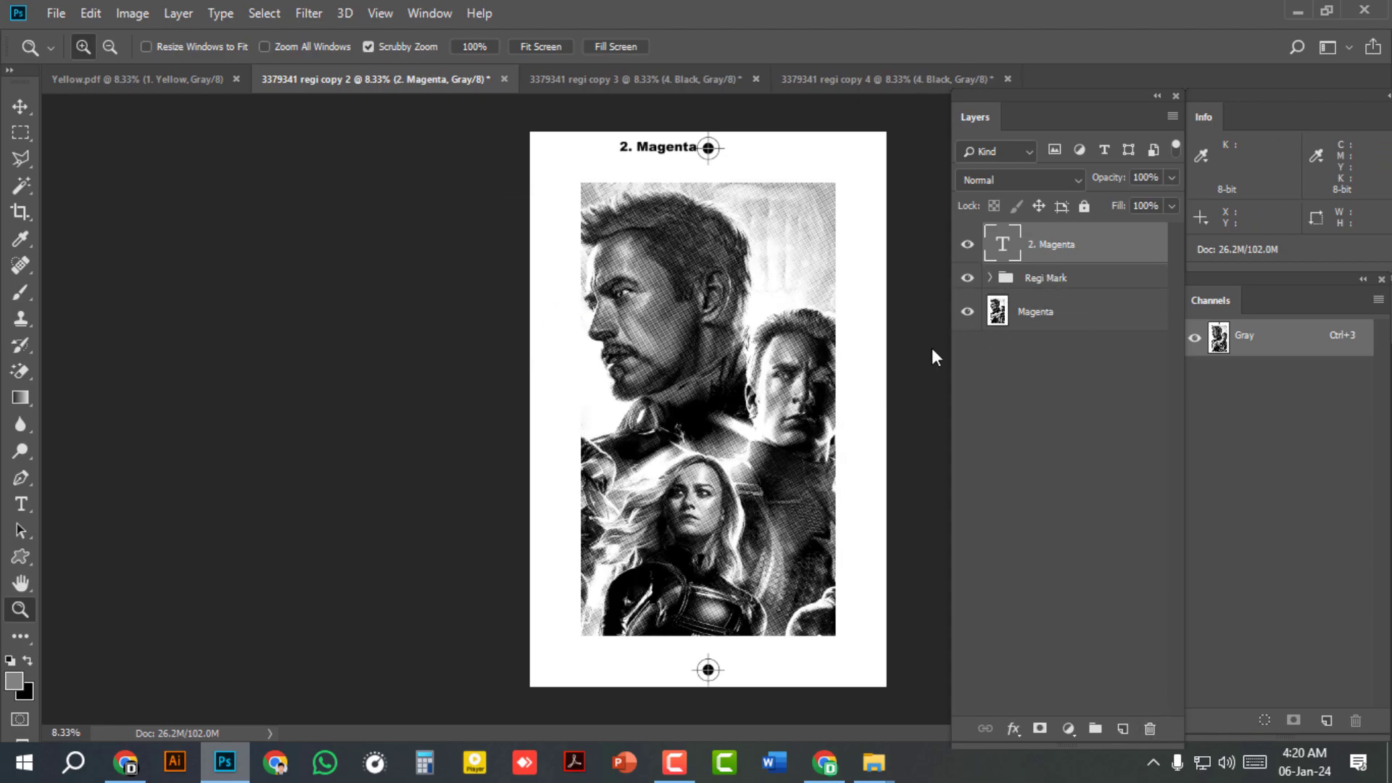
Save the regi copy 2 document to the Desktop as a Photoshop PDF named Magenta and accept the settings notice.
click(55, 15)
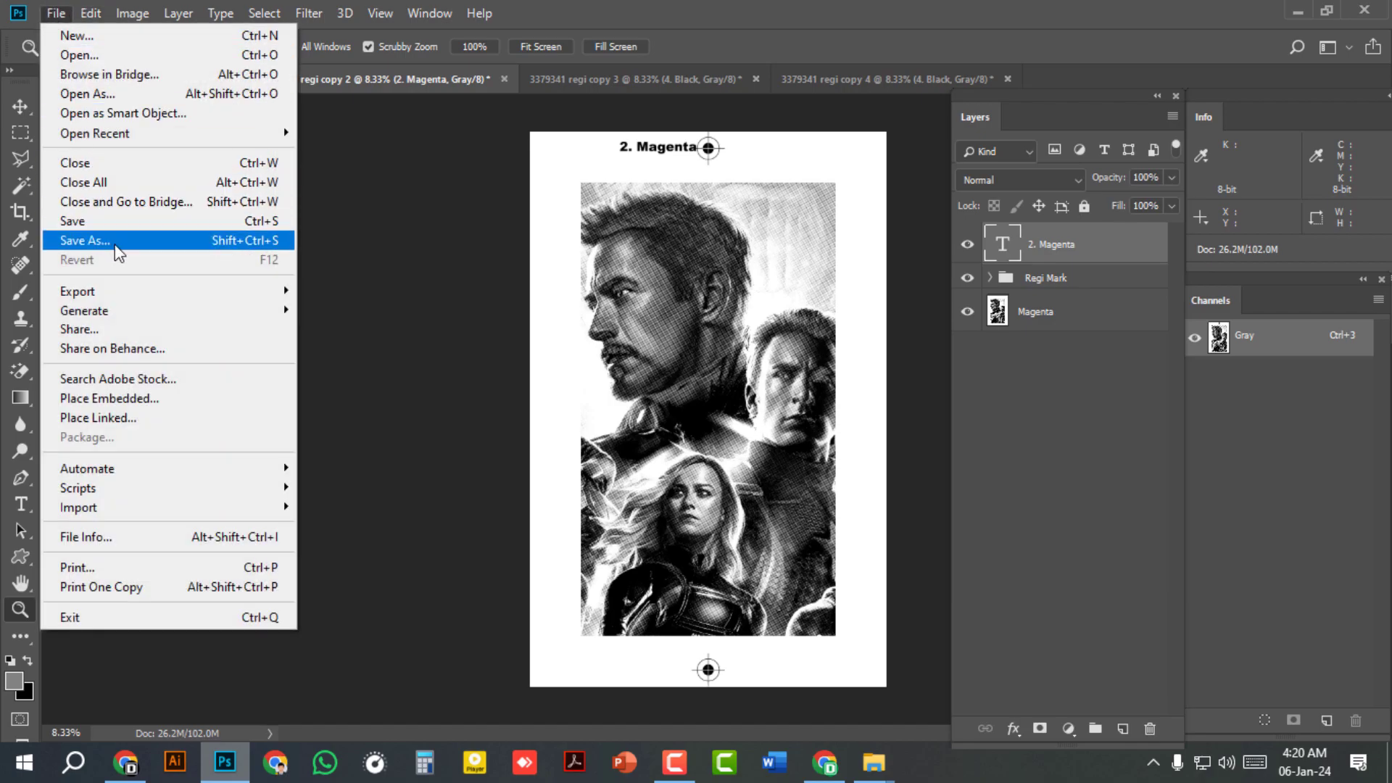
click(116, 241)
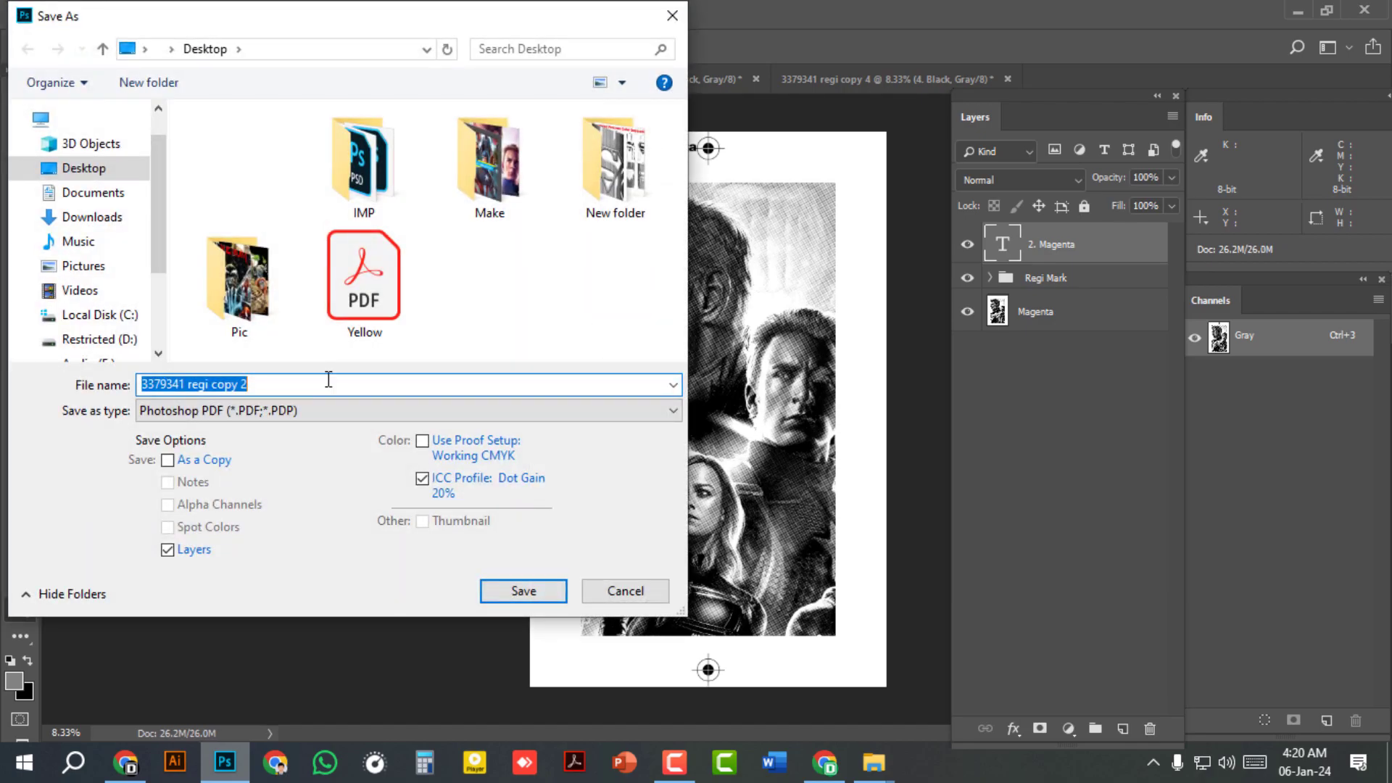
text(Ma)
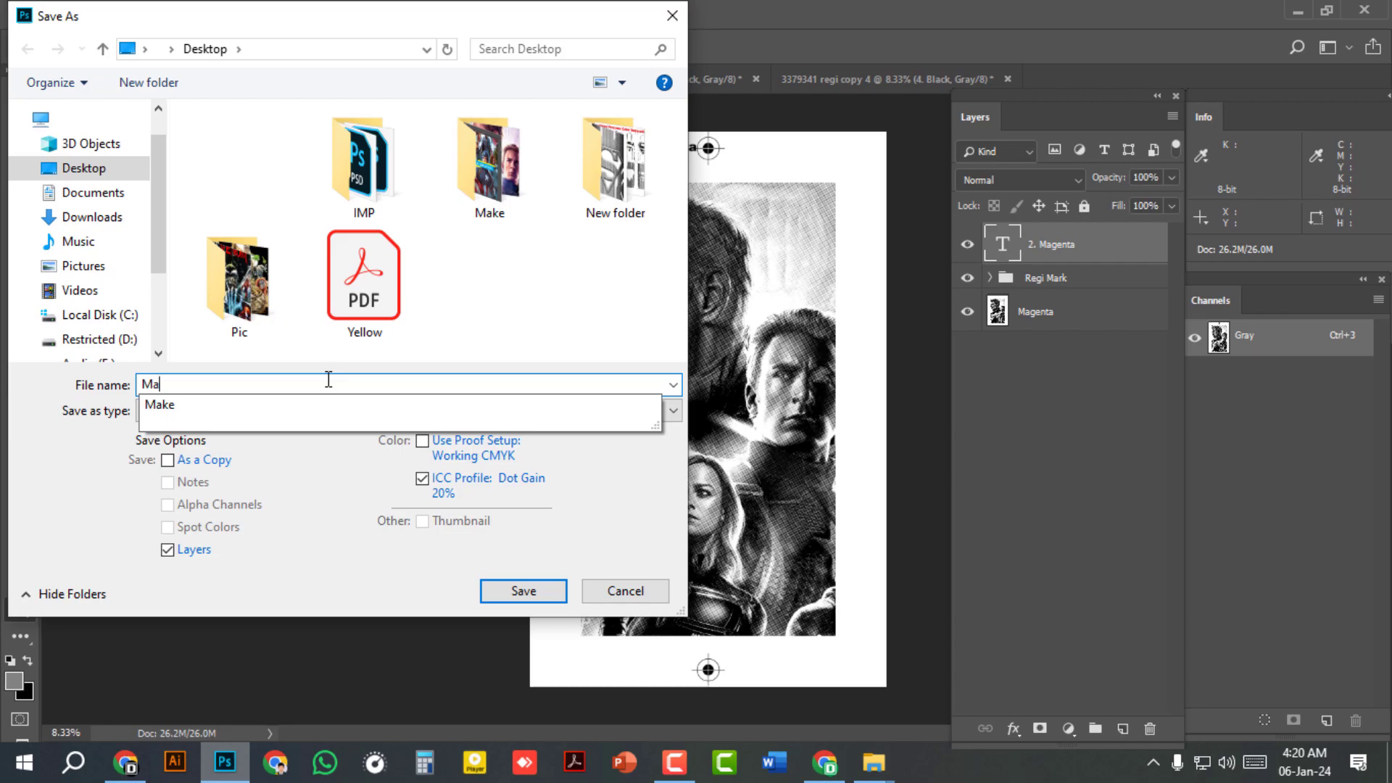
text(genta)
click(515, 596)
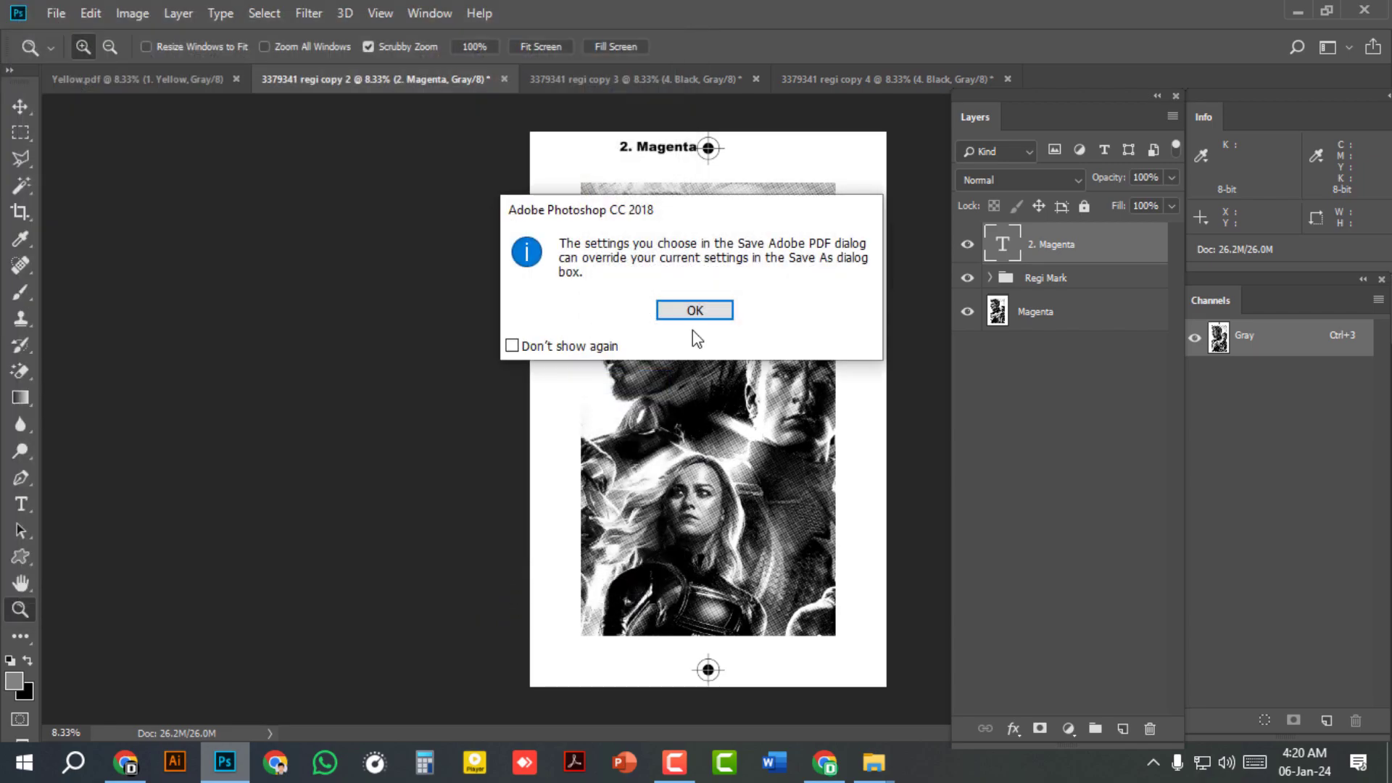
click(695, 311)
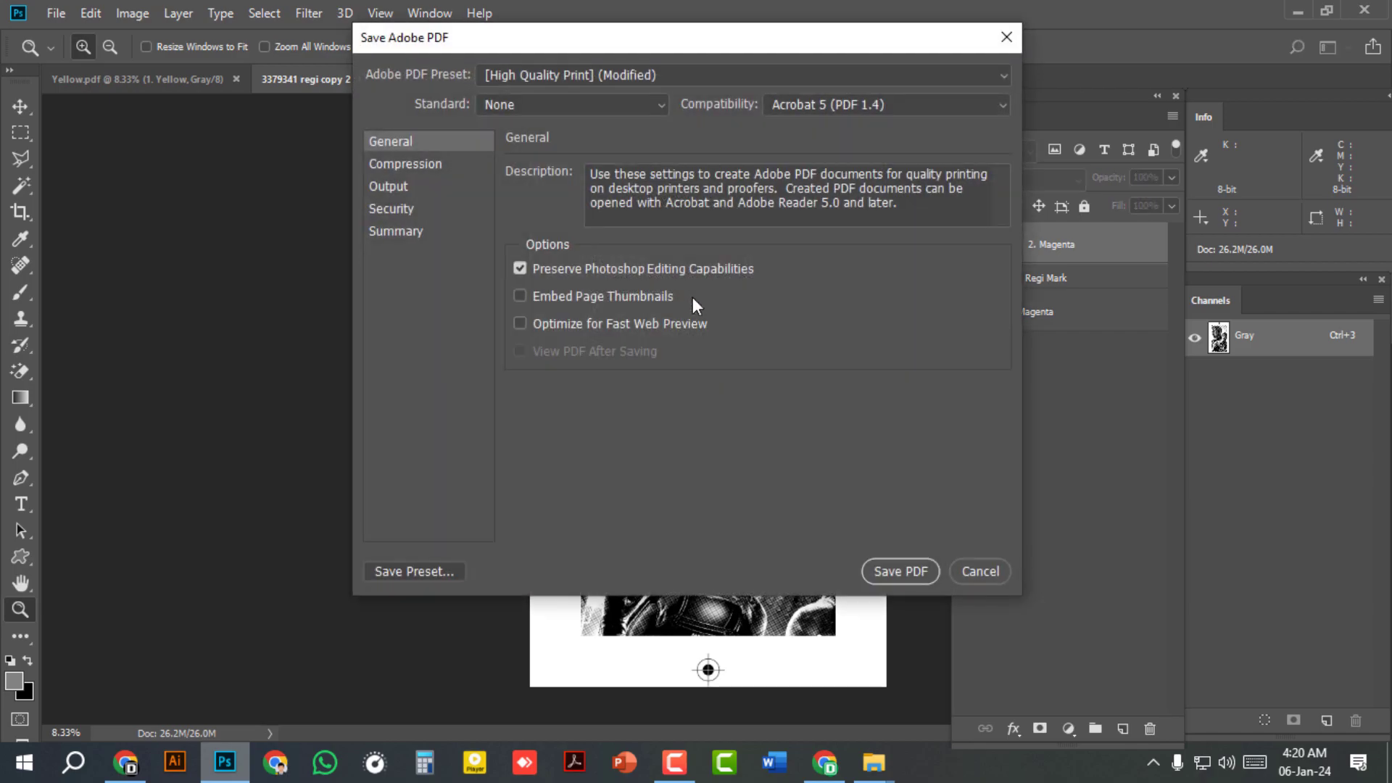
Choose the High Quality Print PDF preset and turn off Preserve Photoshop Editing Capabilities and Optimize for Fast Web Preview.
click(599, 72)
click(572, 95)
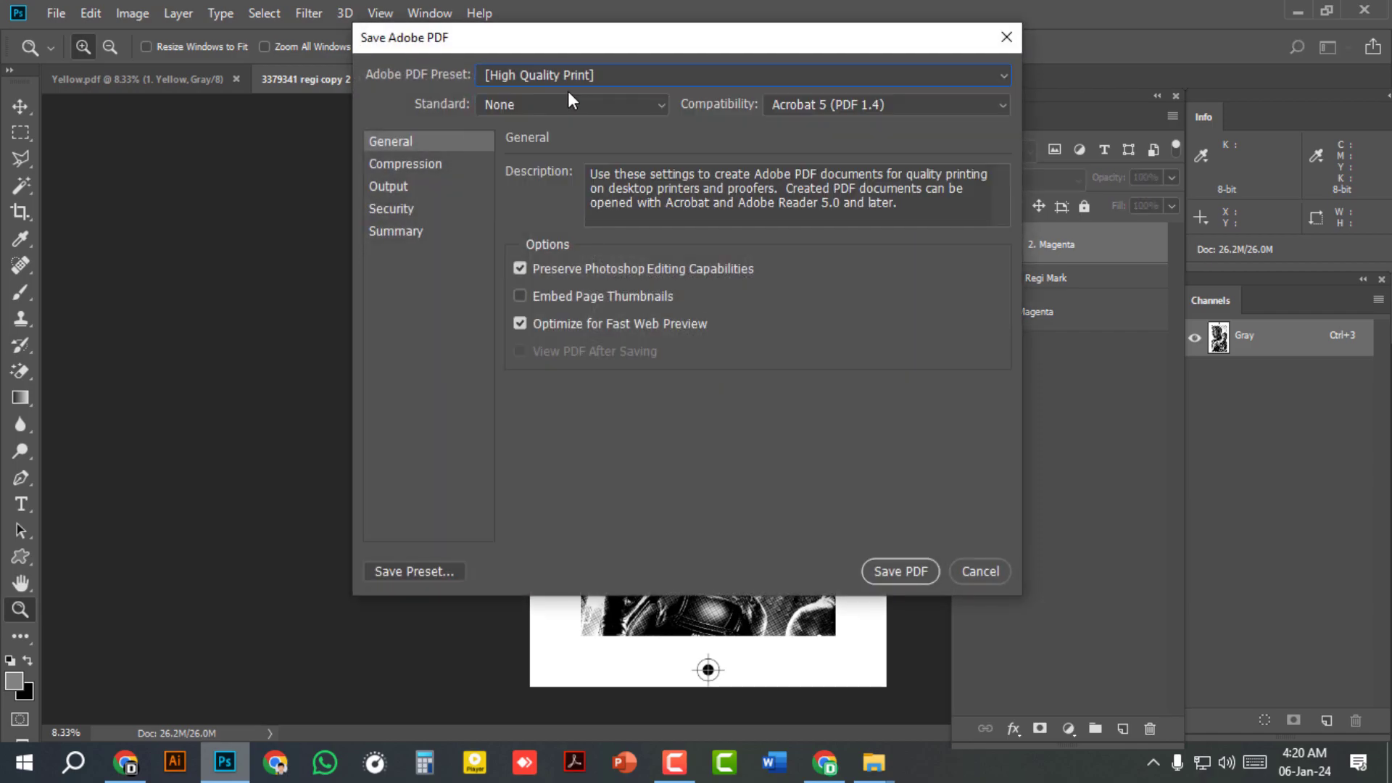
click(520, 268)
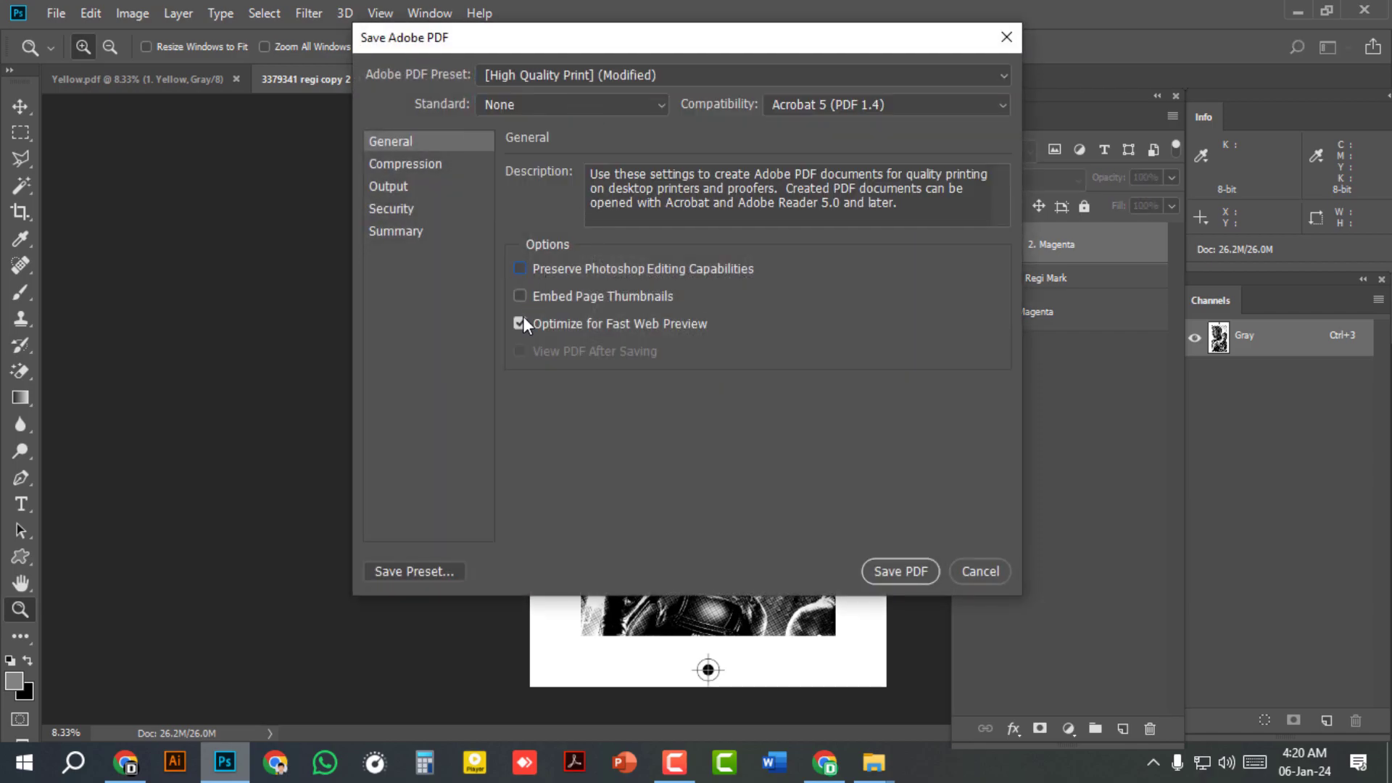
Set the Magenta PDF's image options to Do Not Downsample with compression None.
click(424, 165)
click(623, 198)
click(629, 219)
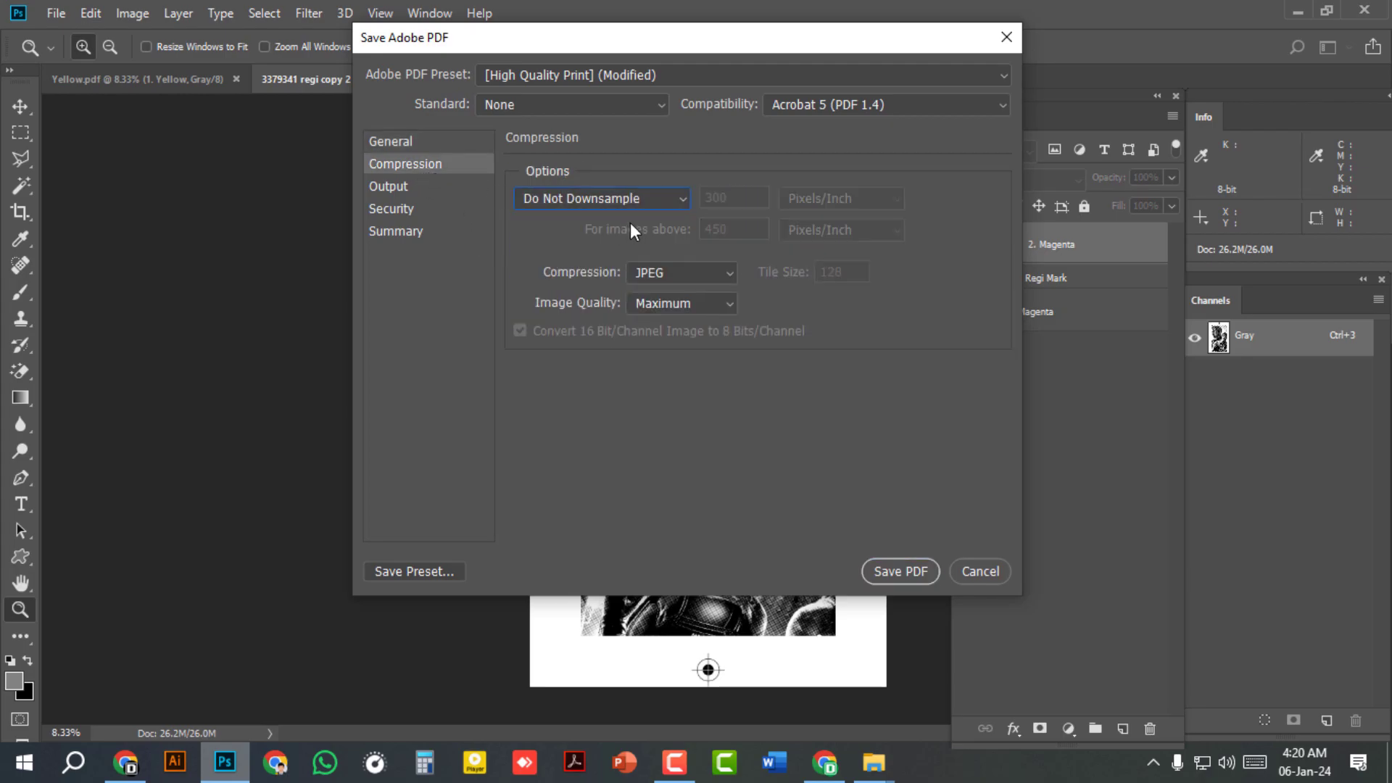
click(671, 273)
click(656, 288)
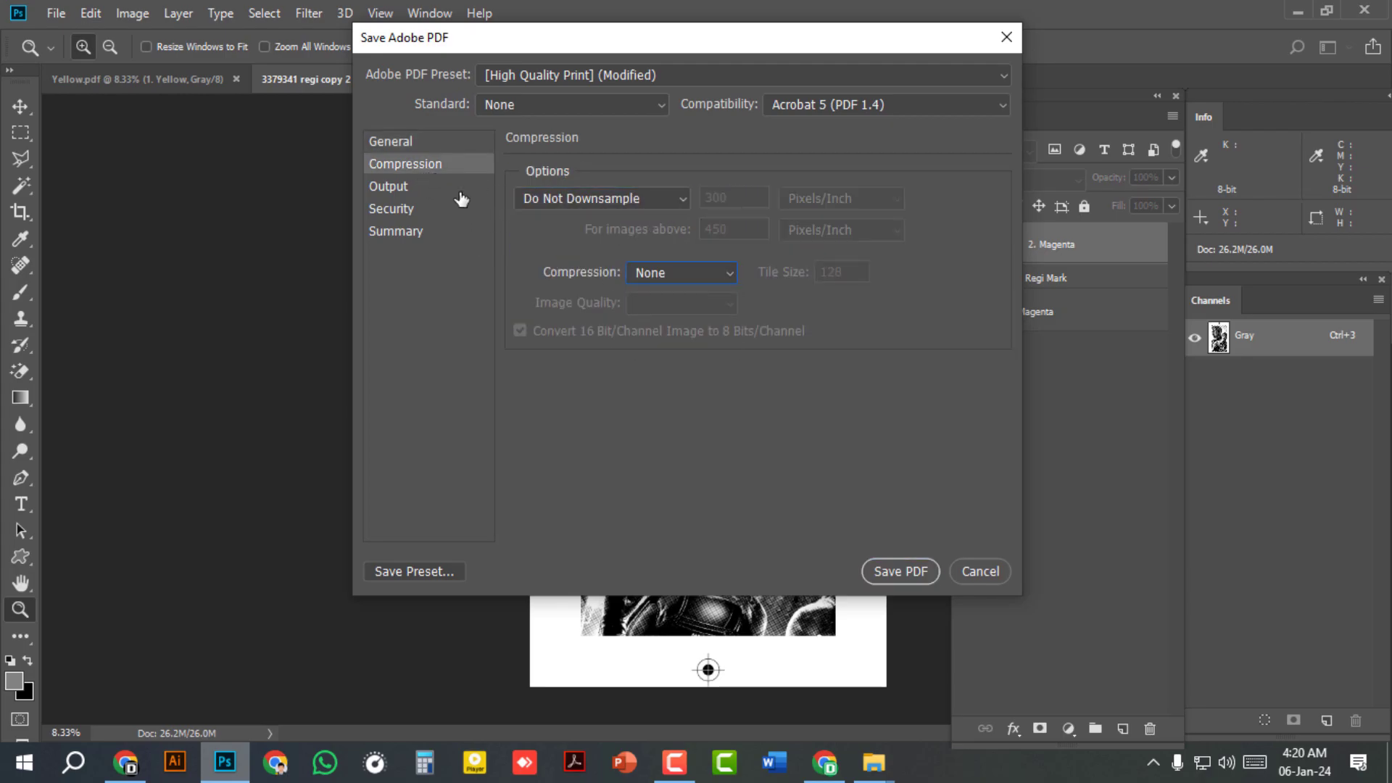
Set the Magenta PDF's profile inclusion policy to Don't Include Profile and save the PDF.
click(404, 190)
click(750, 258)
click(749, 279)
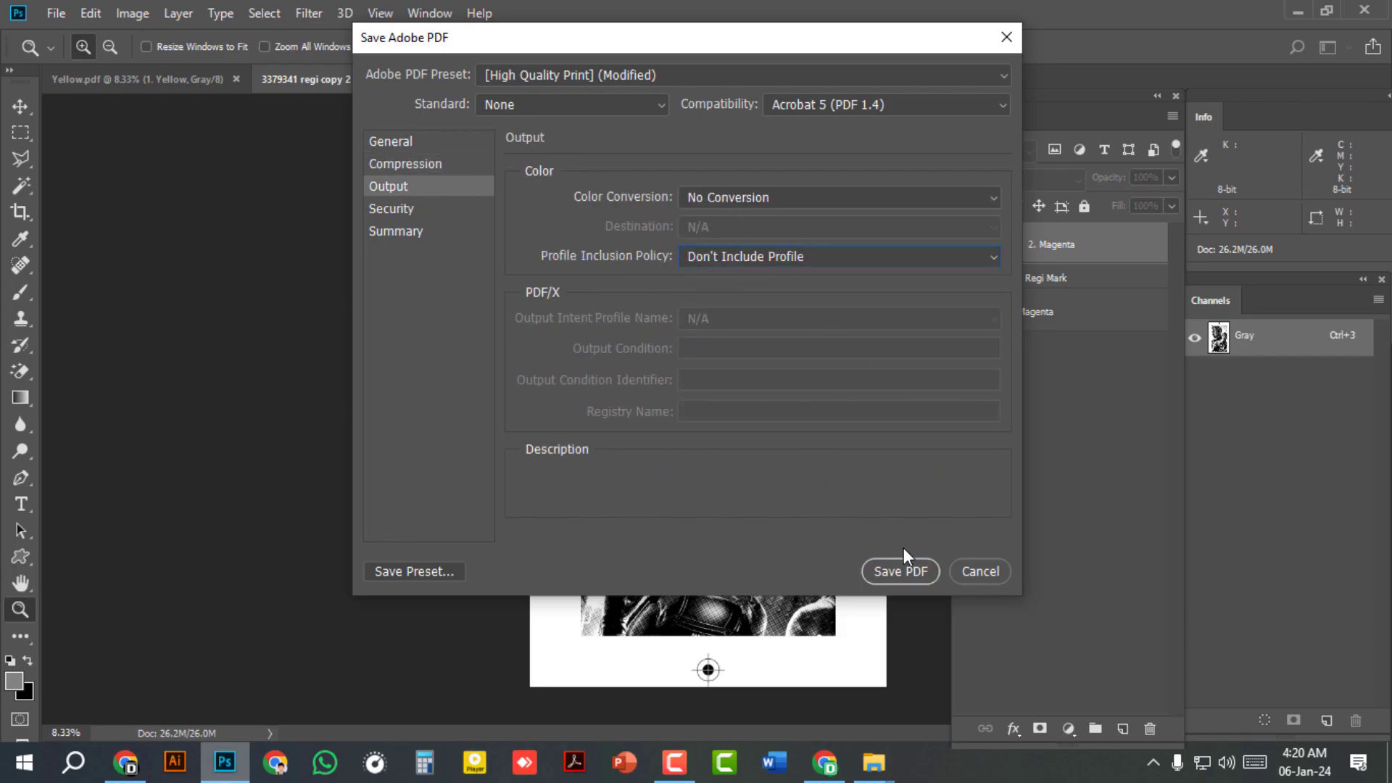
click(896, 573)
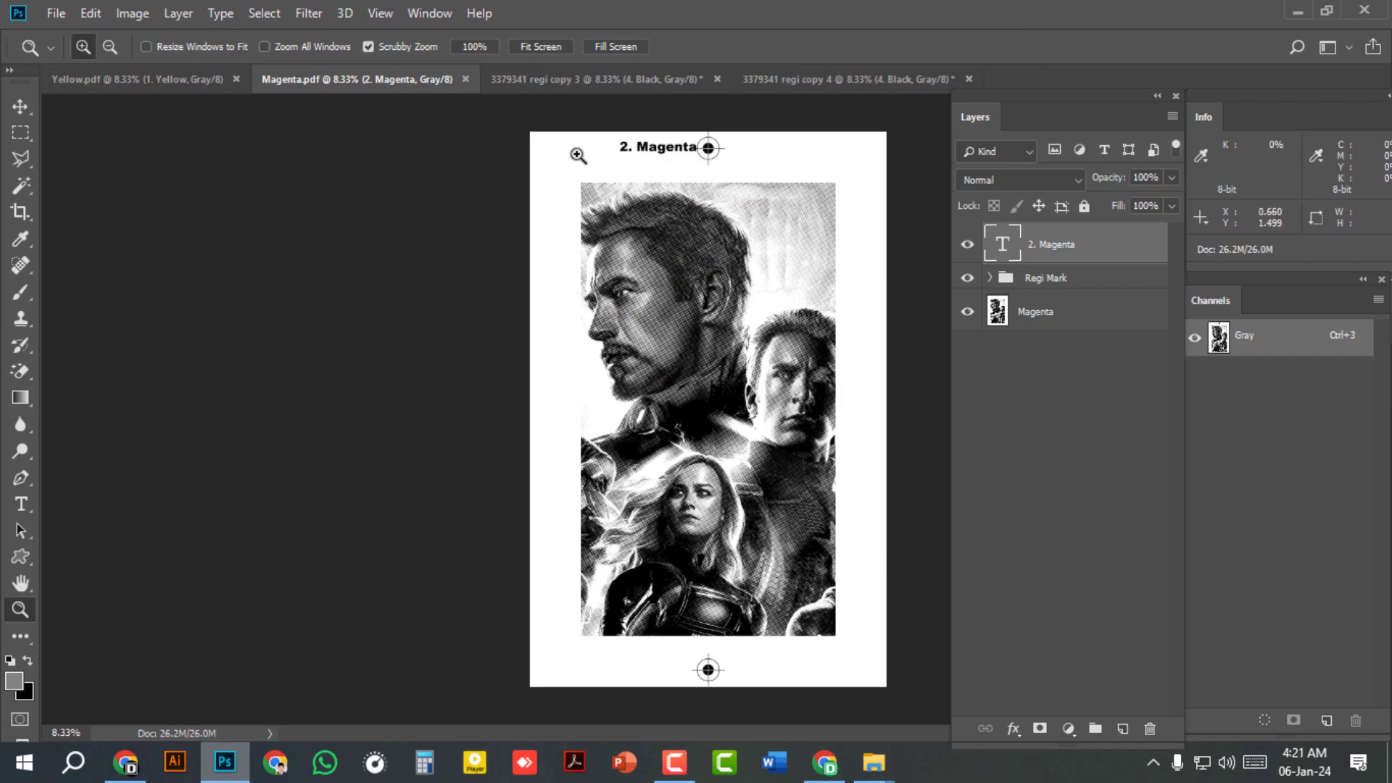
In the regi copy 3 document, delete the Black, Magenta and Yellow text and image layers and show both Cyan layers.
click(551, 80)
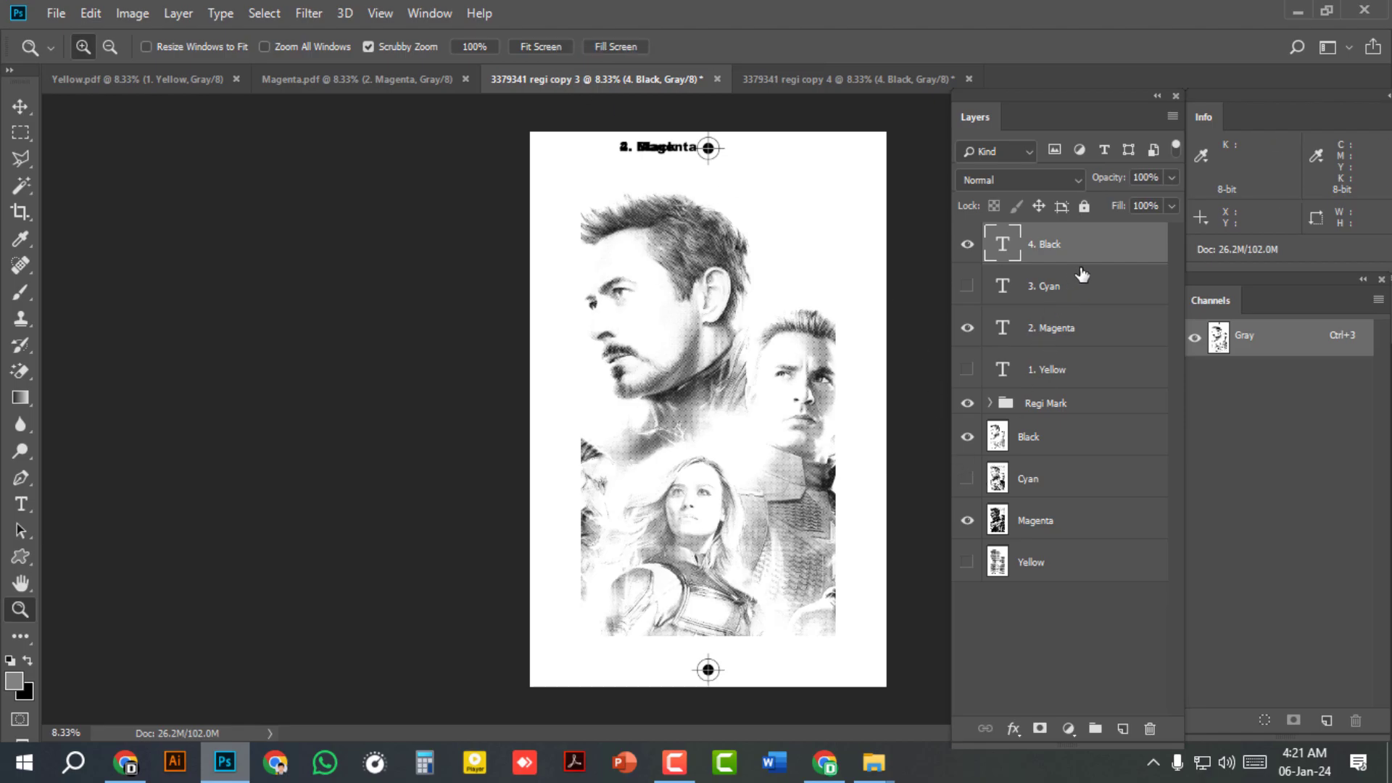
ctrl+click(1063, 335)
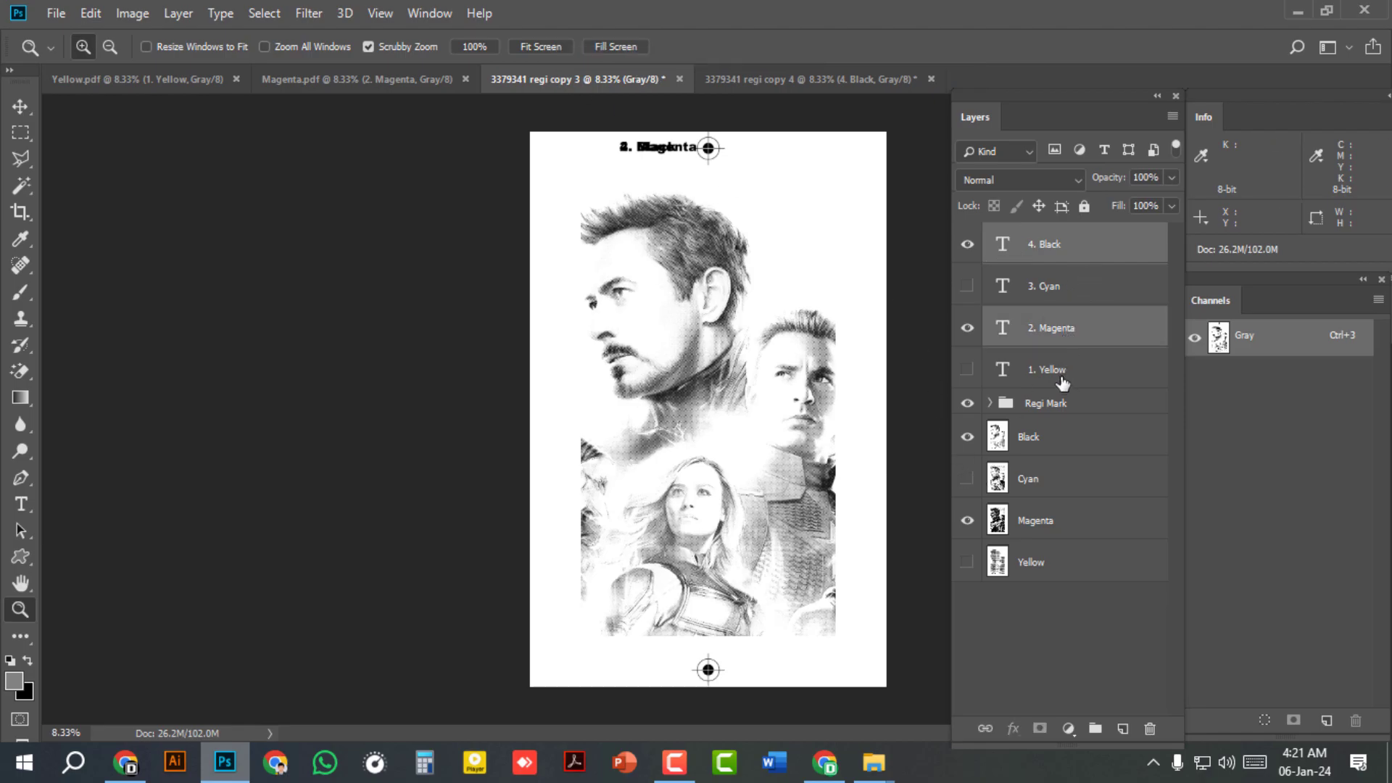
ctrl+click(1063, 383)
ctrl+click(1048, 439)
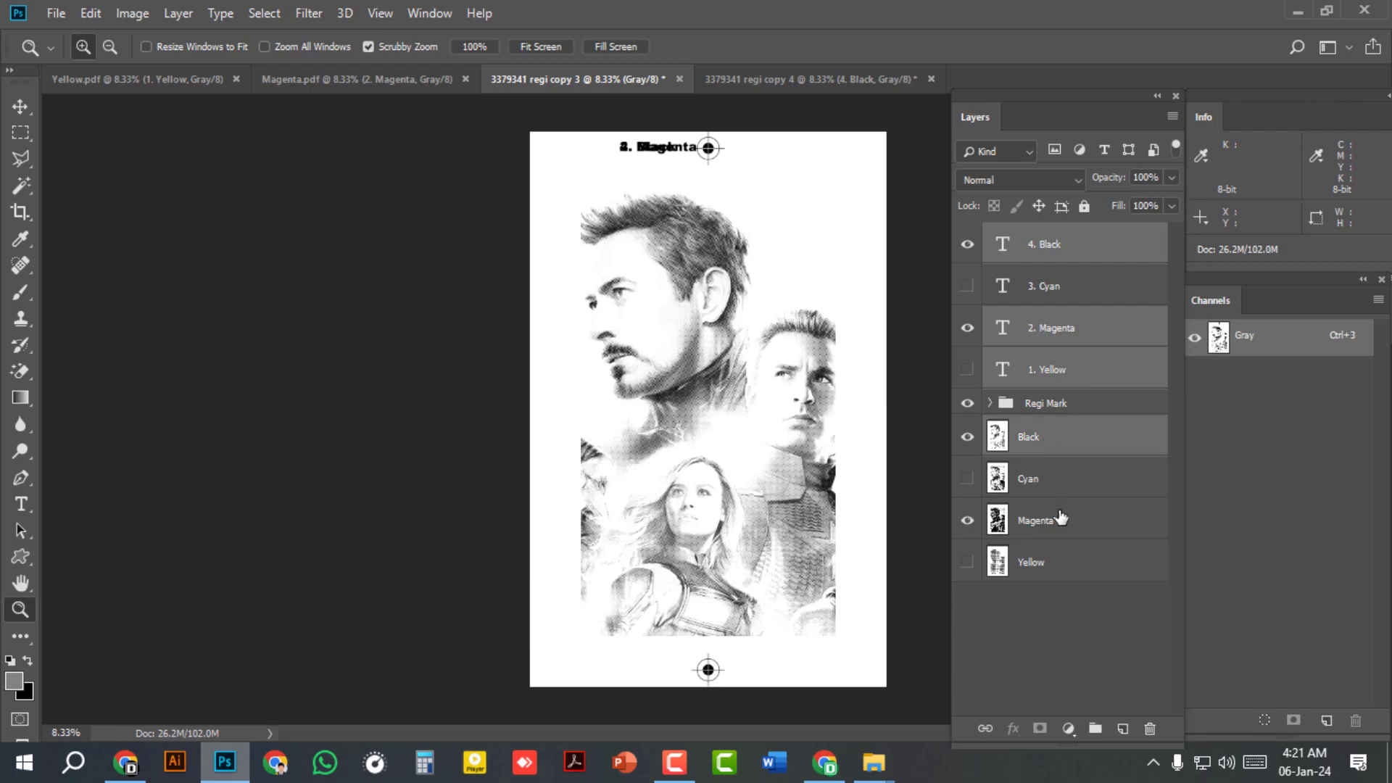
ctrl+click(1061, 519)
ctrl+click(1050, 569)
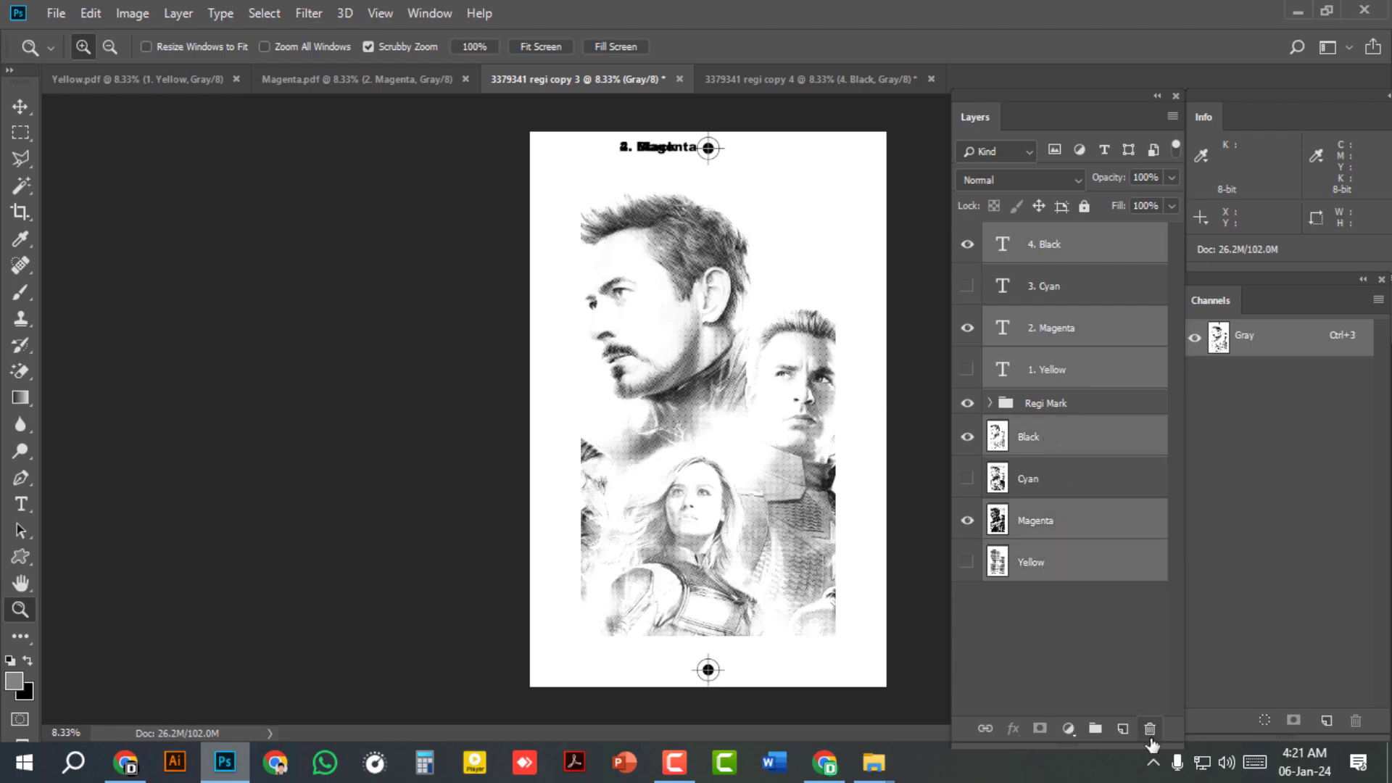
click(1150, 730)
click(537, 293)
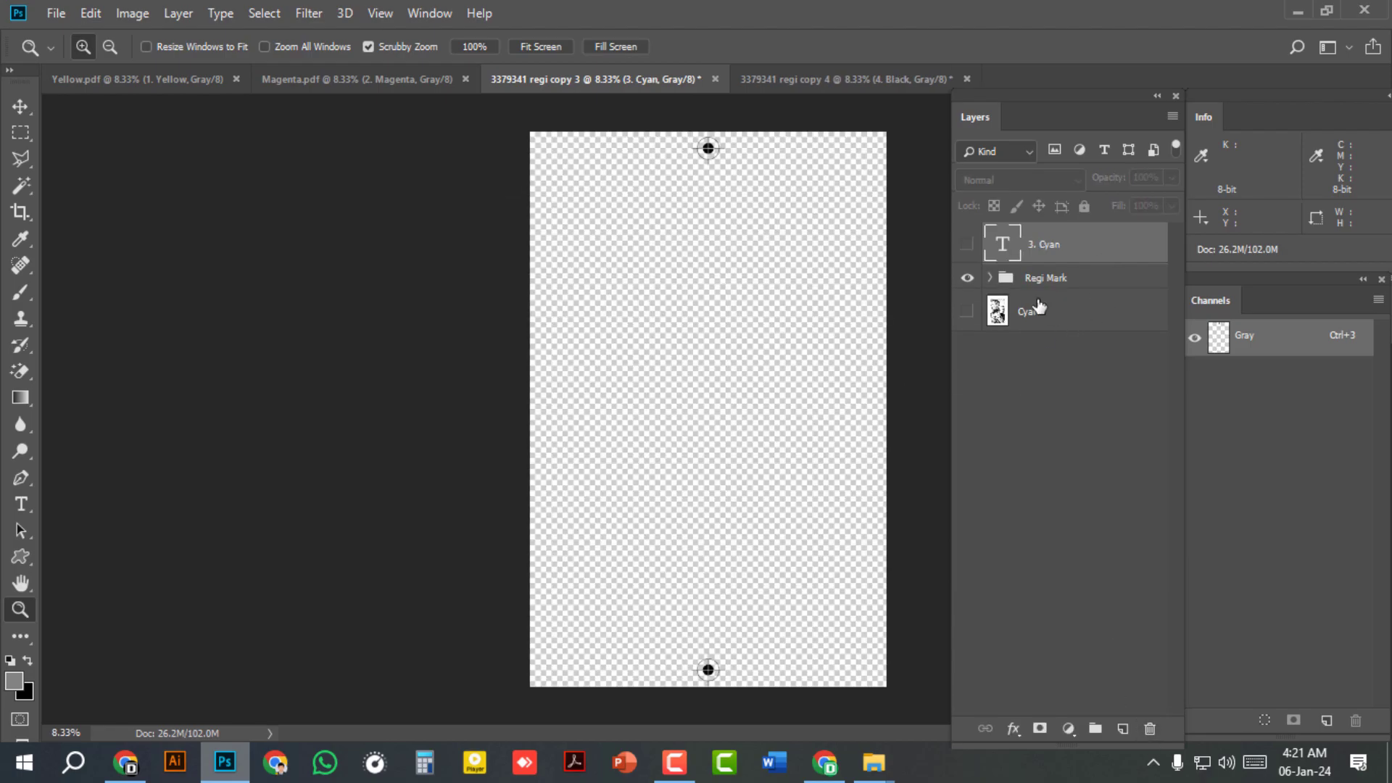
click(967, 312)
click(966, 245)
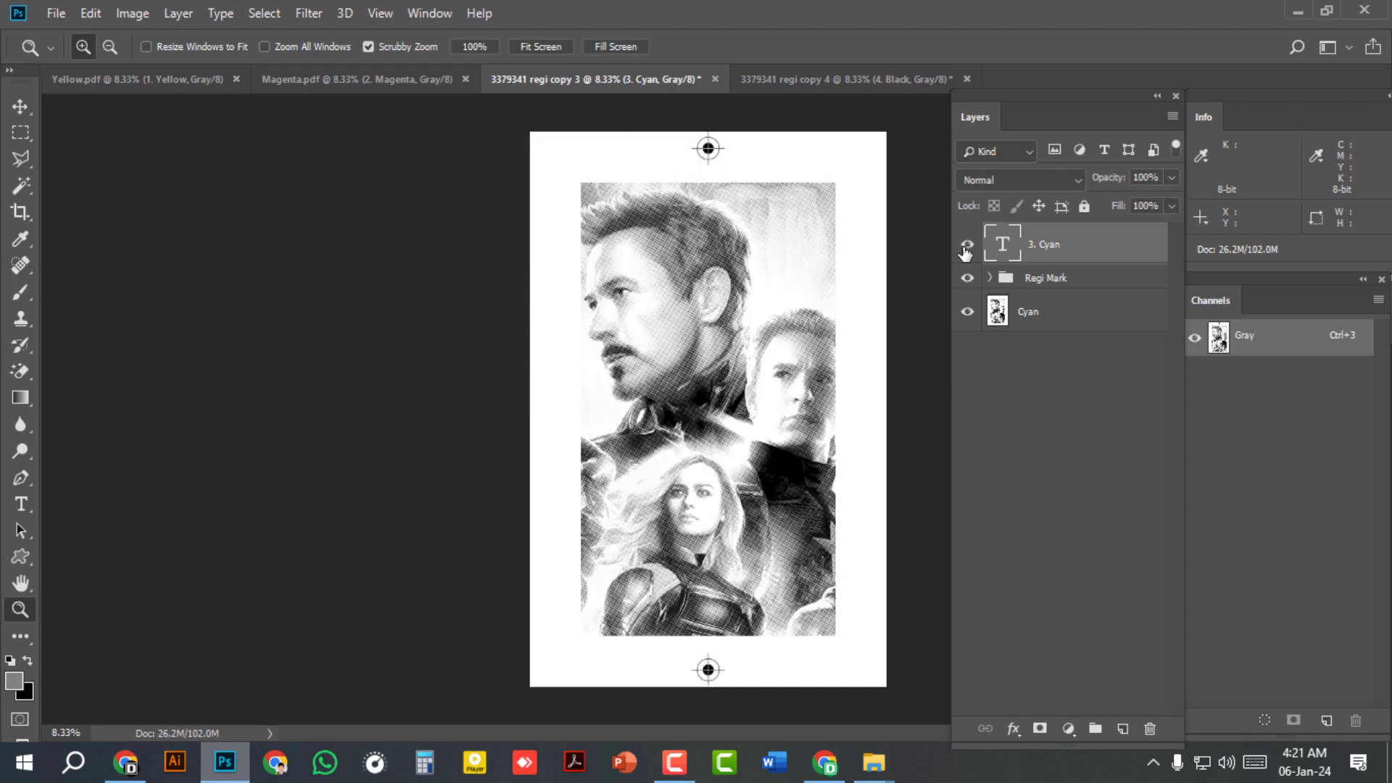
Save the regi copy 3 document to the Desktop as a Photoshop PDF named Cyan and accept the settings notice.
click(54, 13)
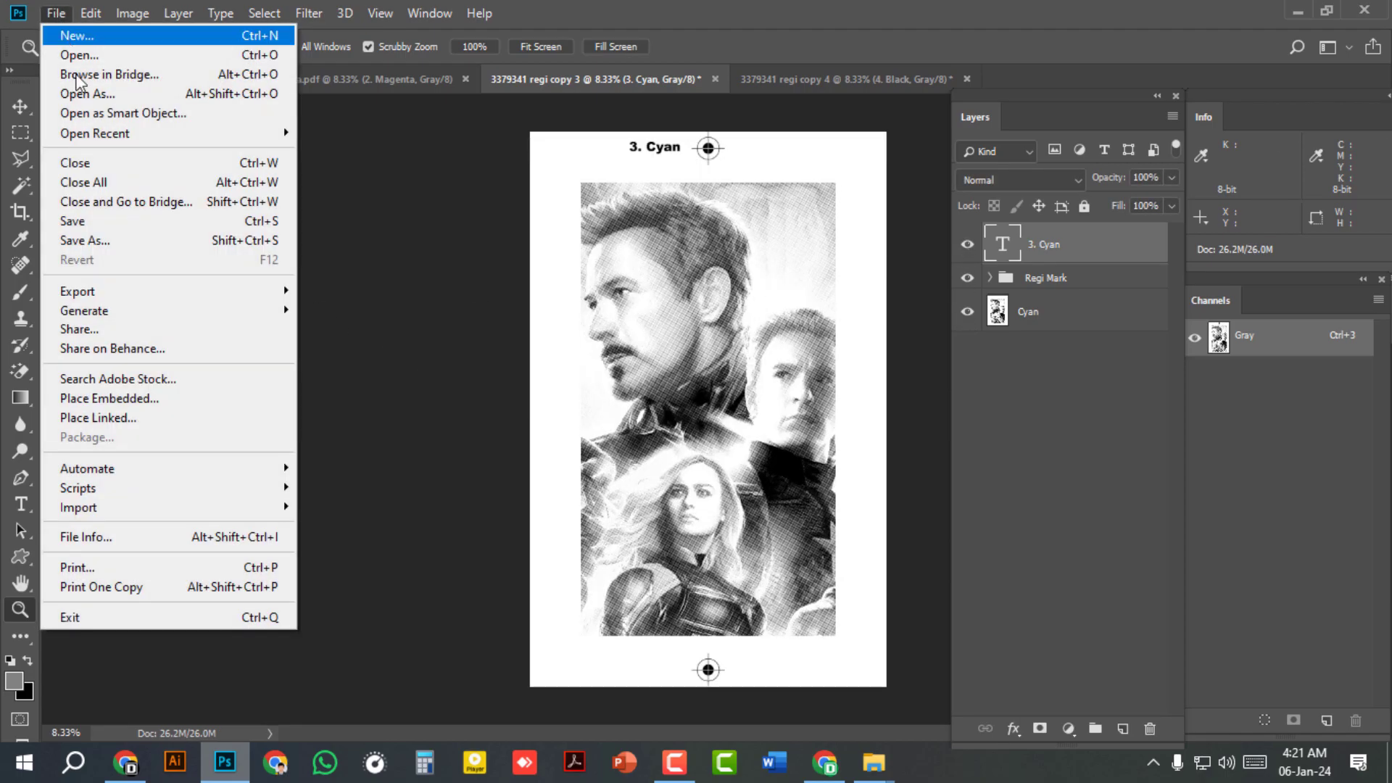
click(93, 244)
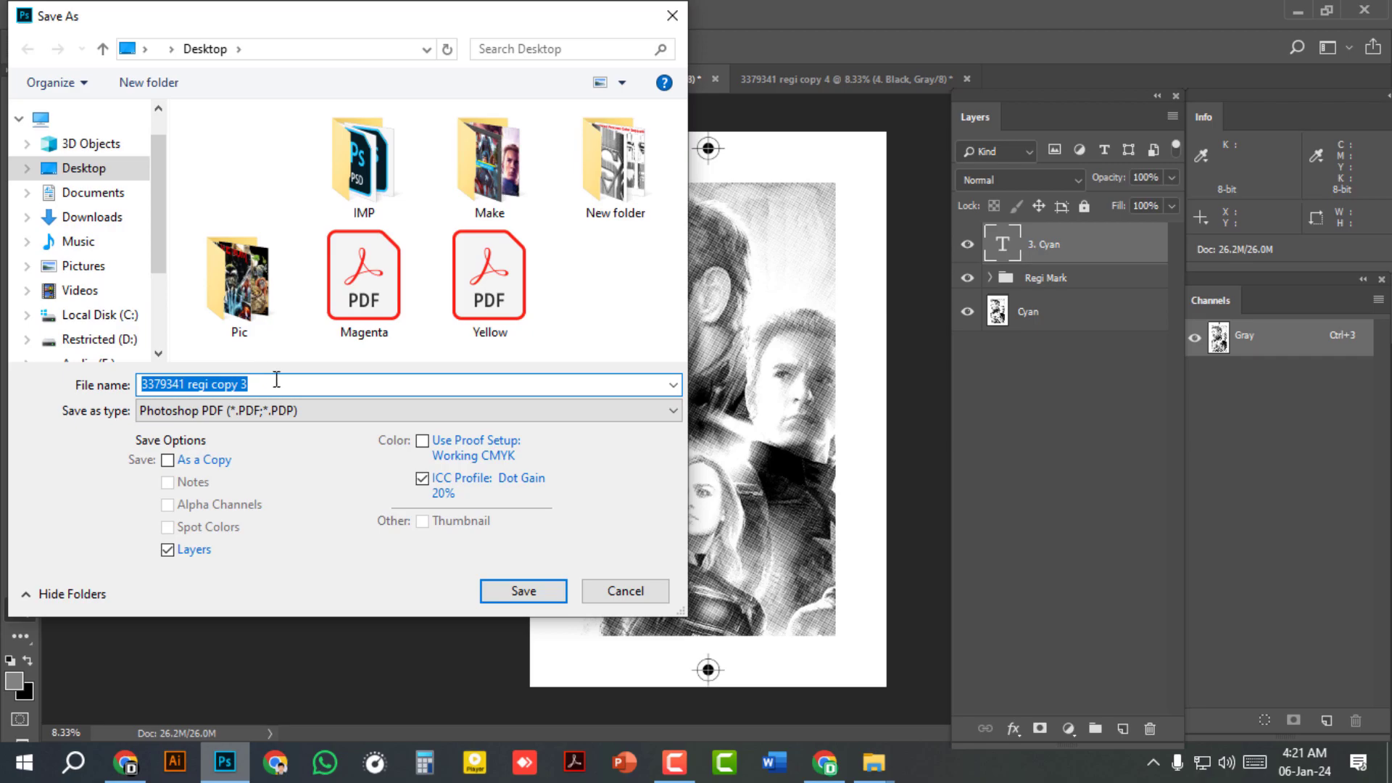
text(Cyan)
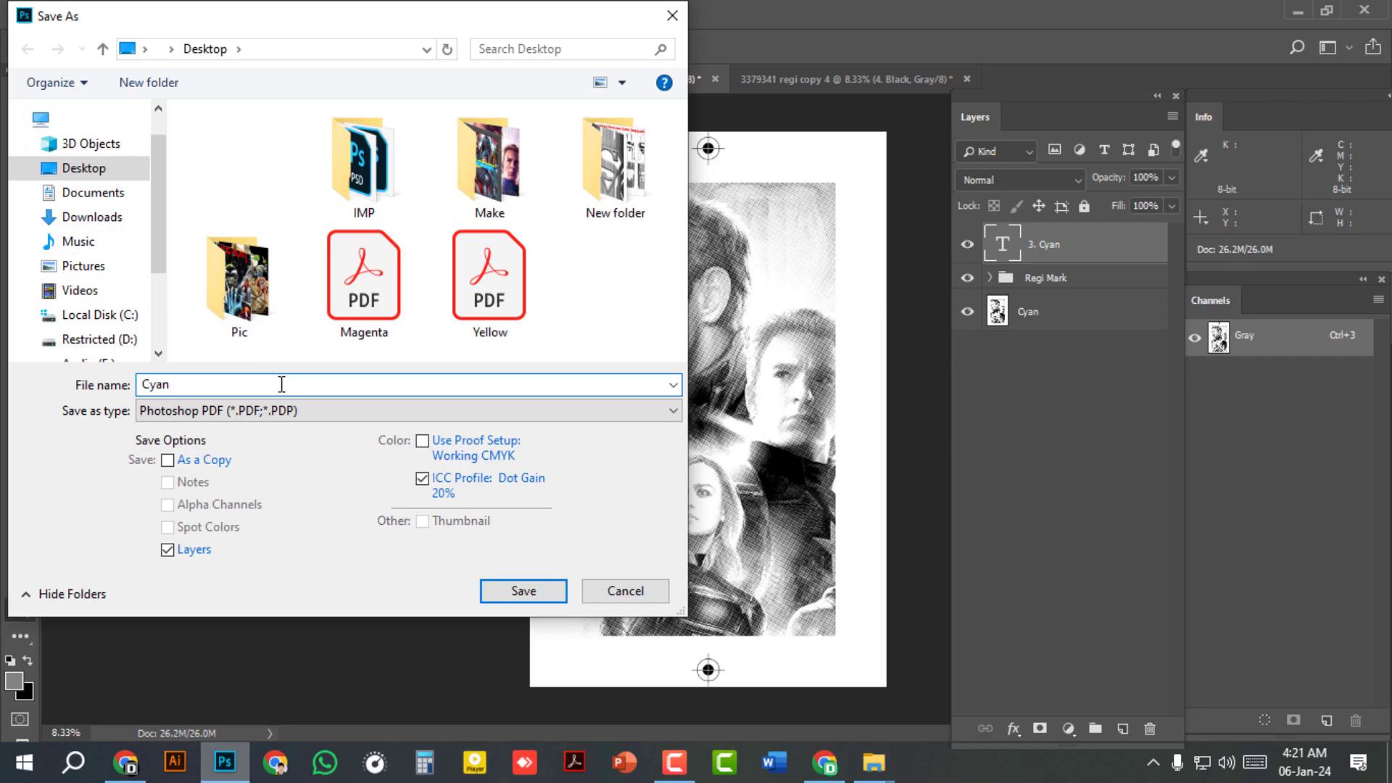
click(549, 599)
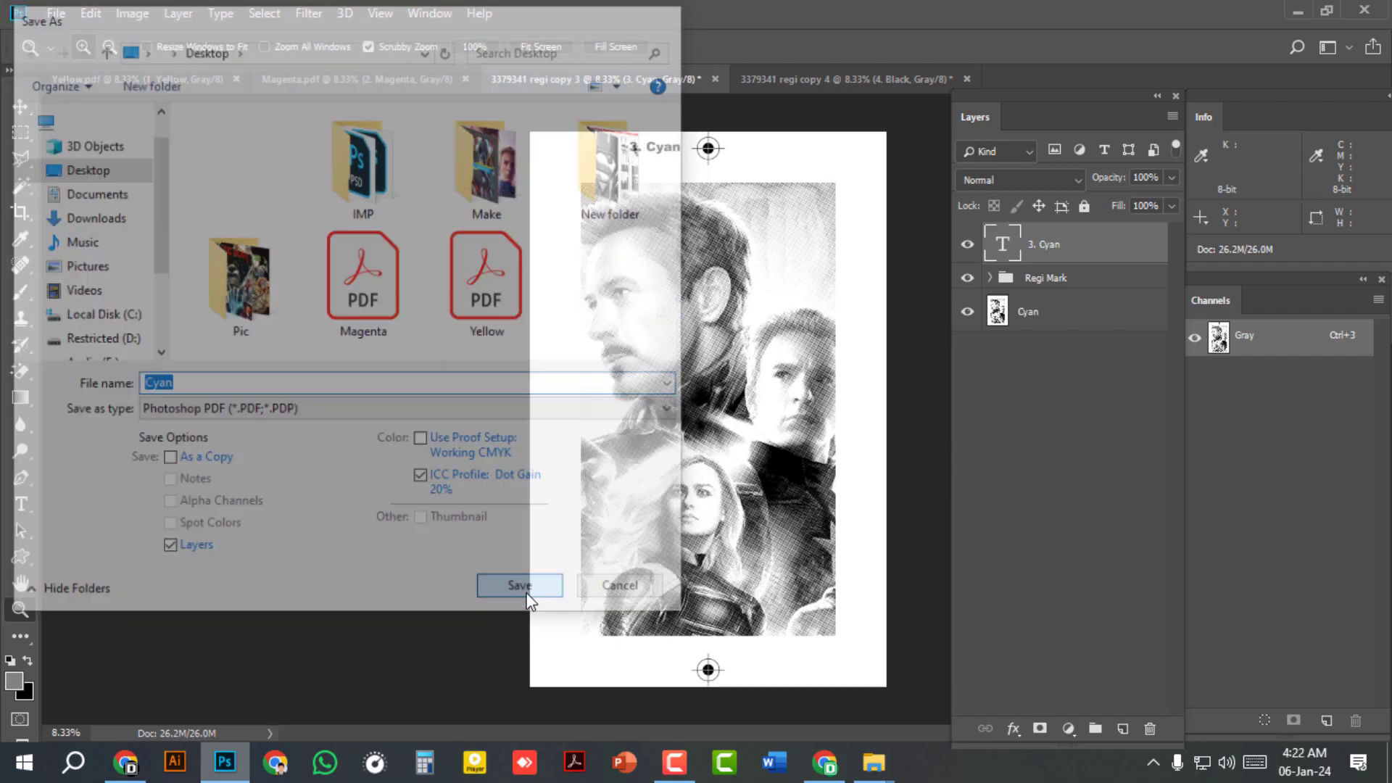
click(695, 311)
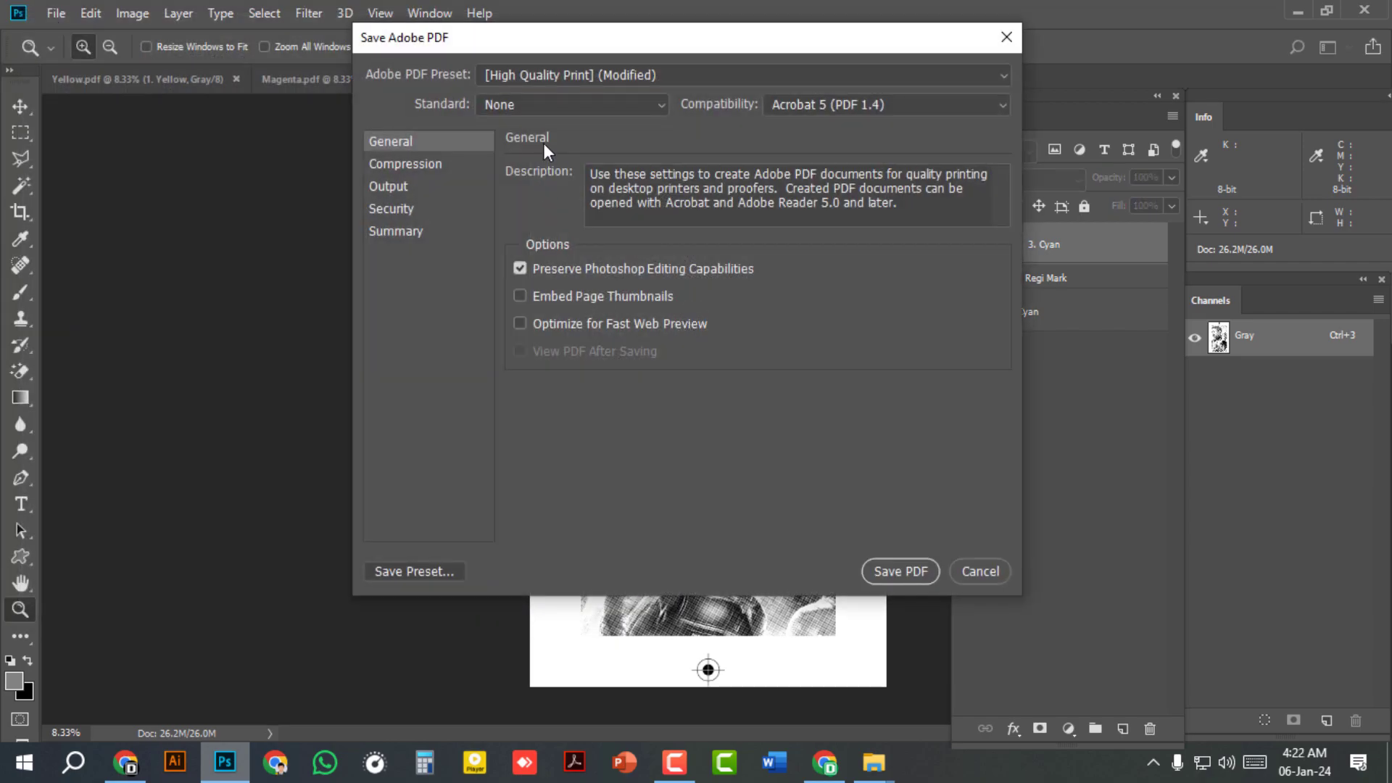
For the Cyan PDF, choose the High Quality Print preset without Preserve Photoshop Editing Capabilities or Optimize for Fast Web Preview.
click(587, 75)
click(570, 97)
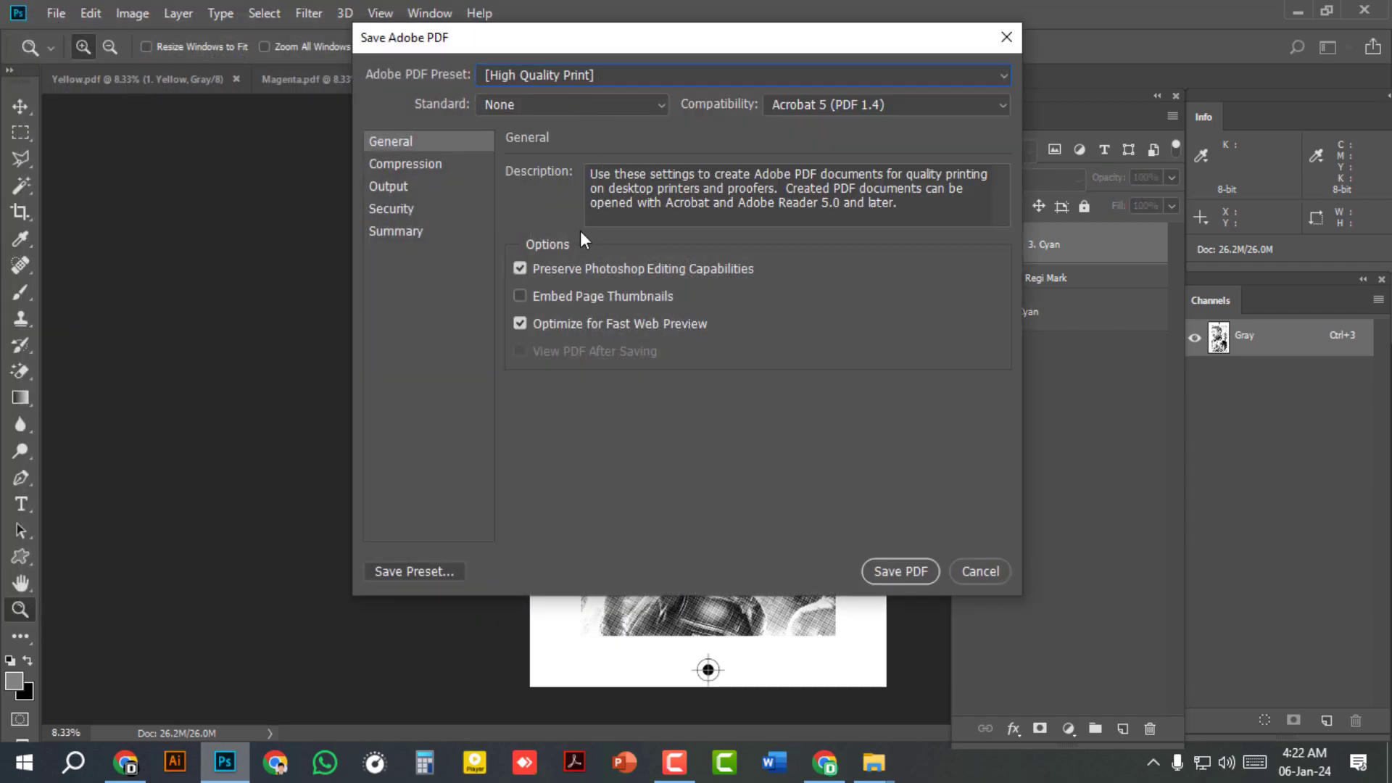
click(520, 268)
click(520, 324)
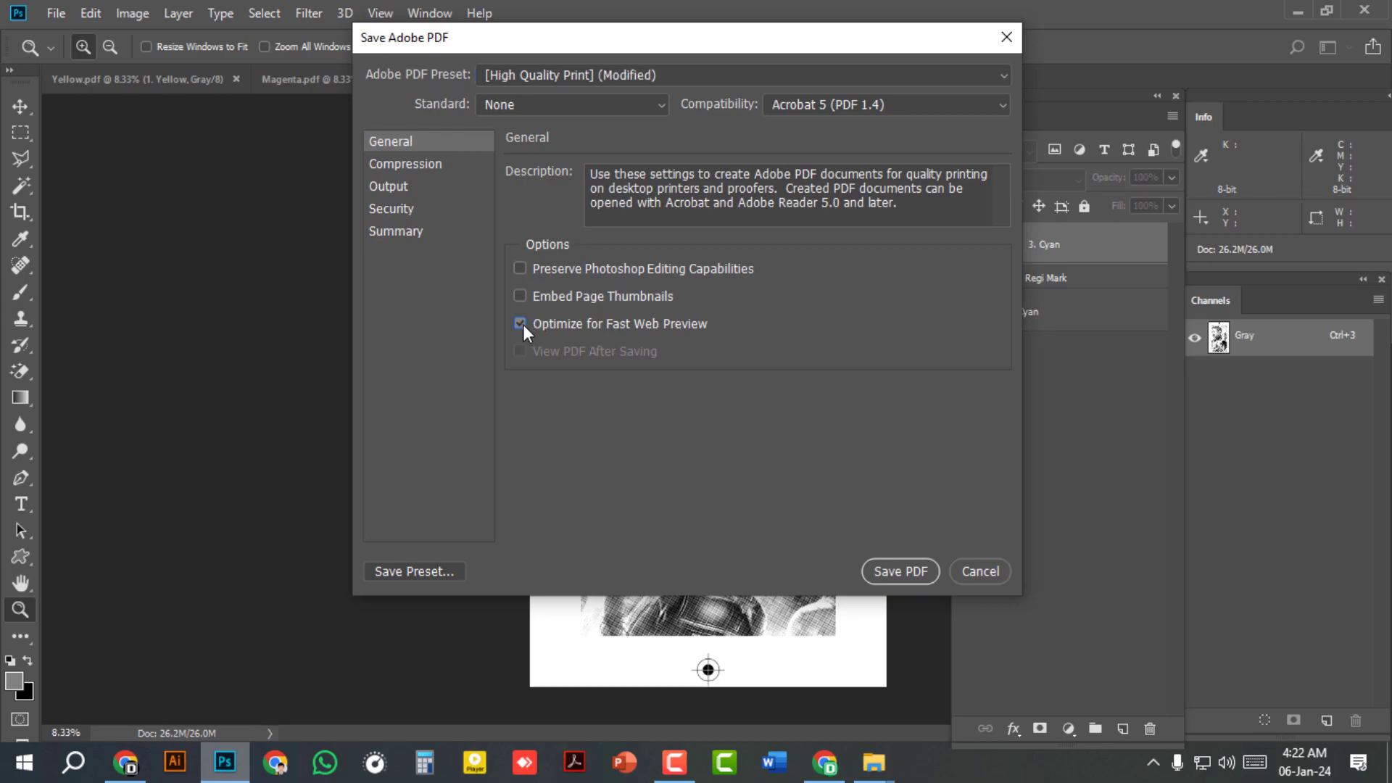
Set the Cyan PDF's image options to Do Not Downsample with compression None.
click(405, 164)
click(635, 205)
click(622, 219)
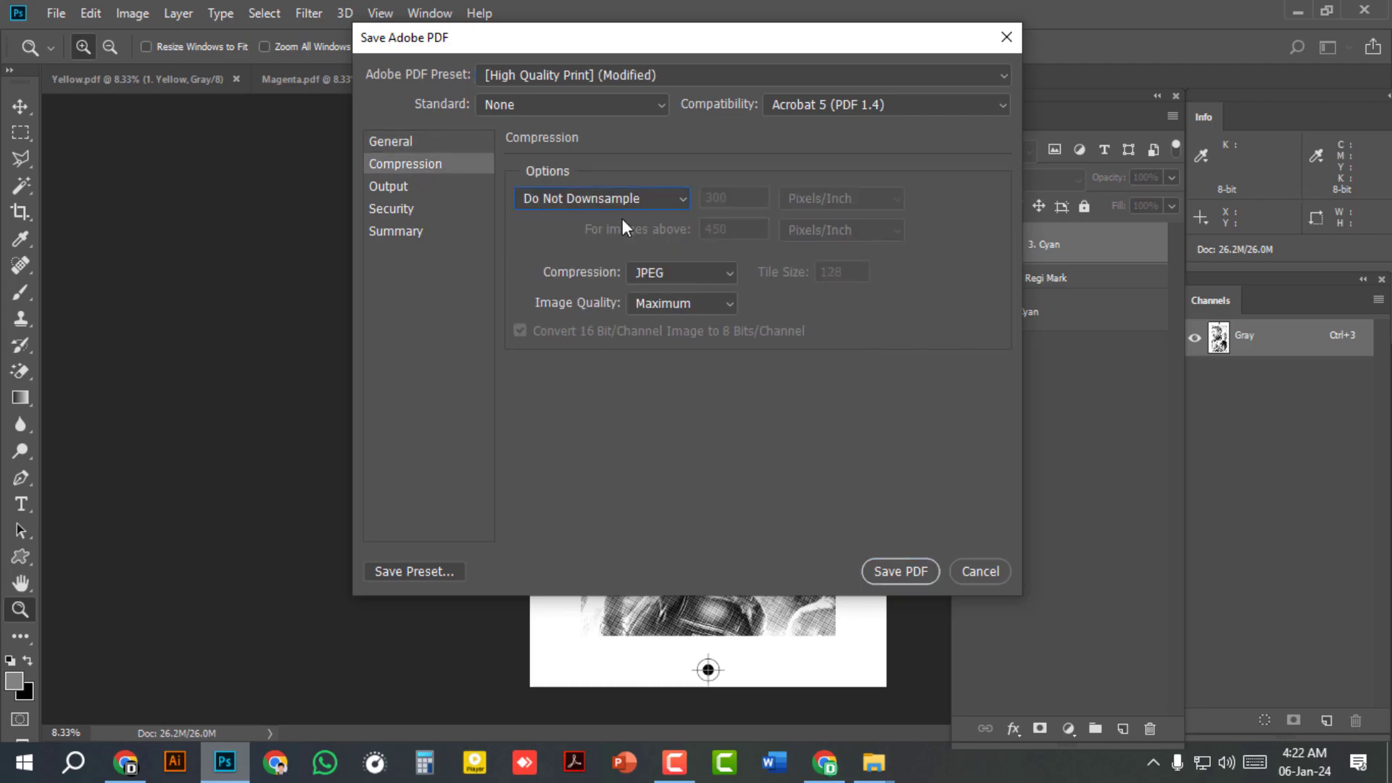
click(666, 271)
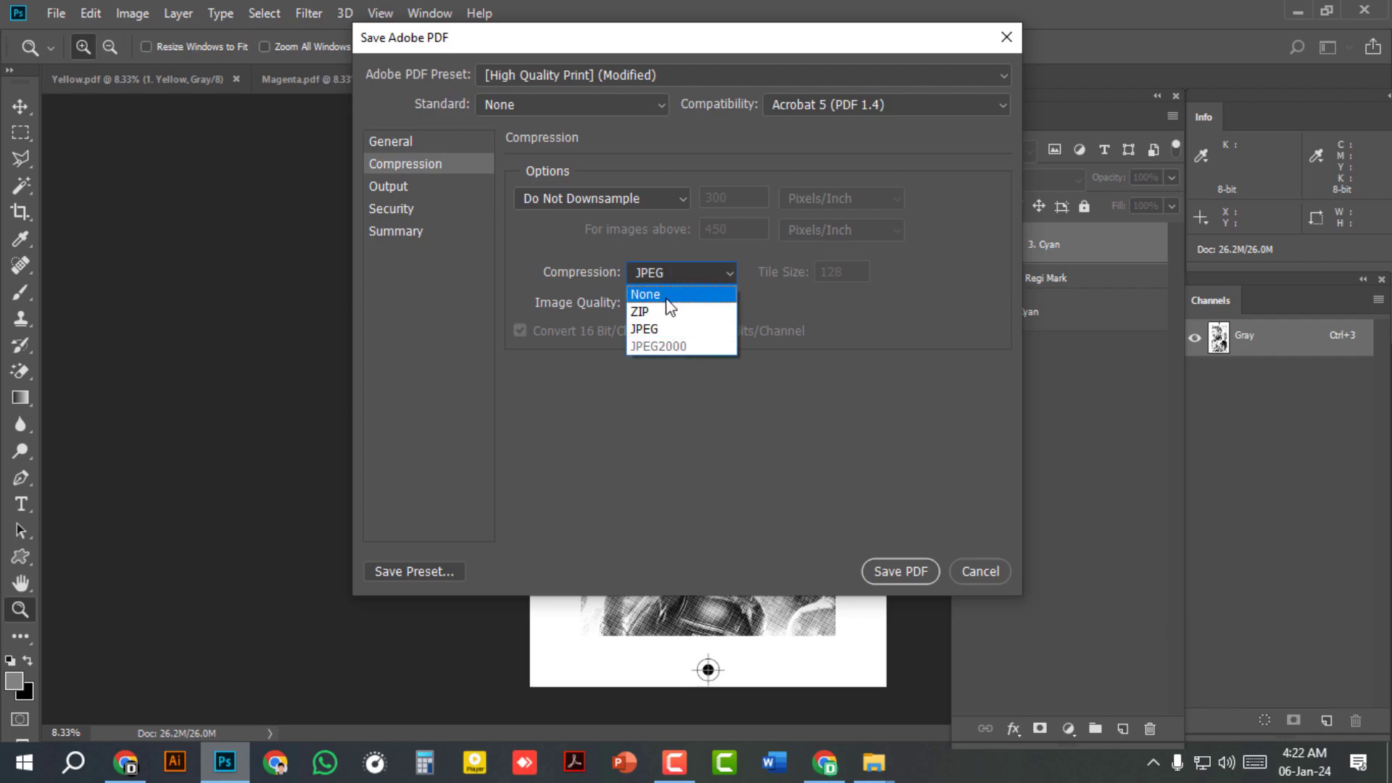
click(668, 307)
Set the Cyan PDF's profile inclusion policy to Don't Include Profile and save the PDF.
click(409, 190)
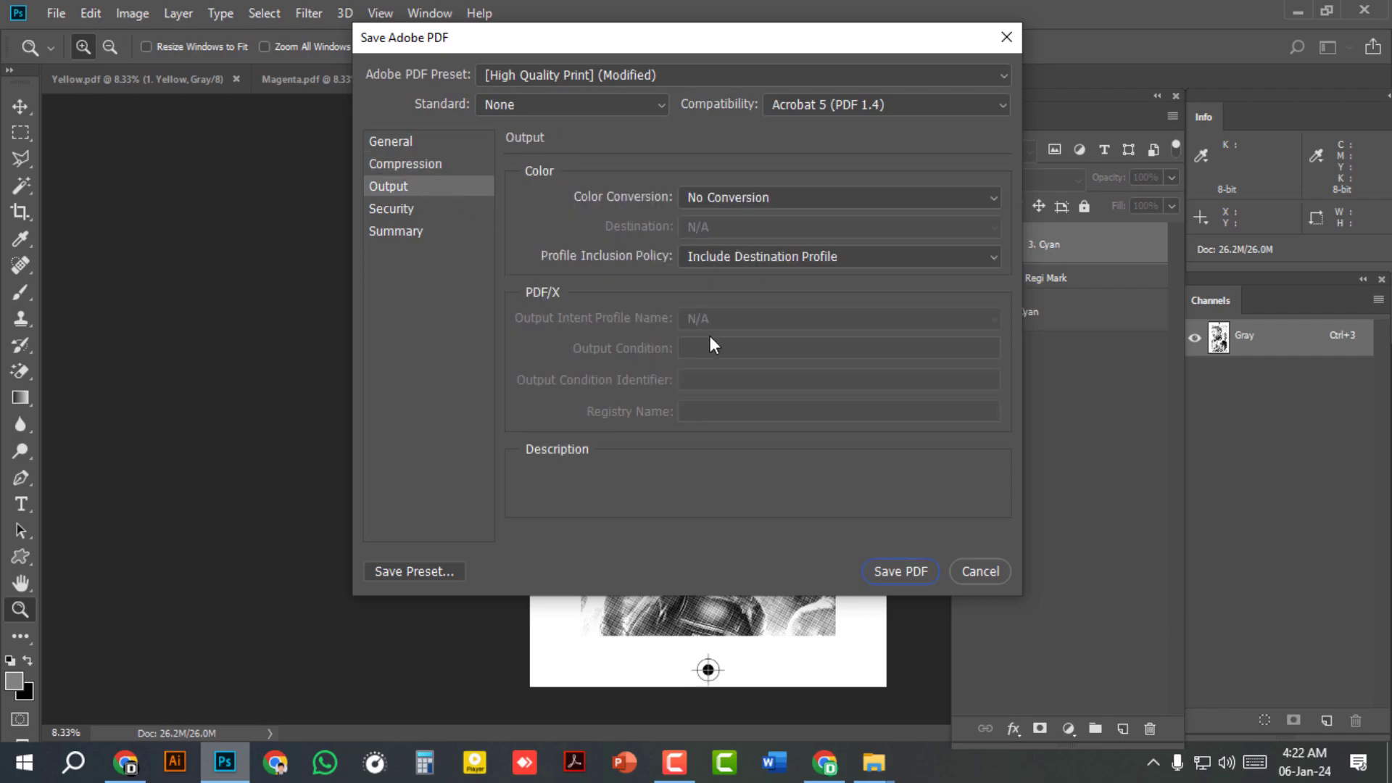
click(735, 260)
click(741, 281)
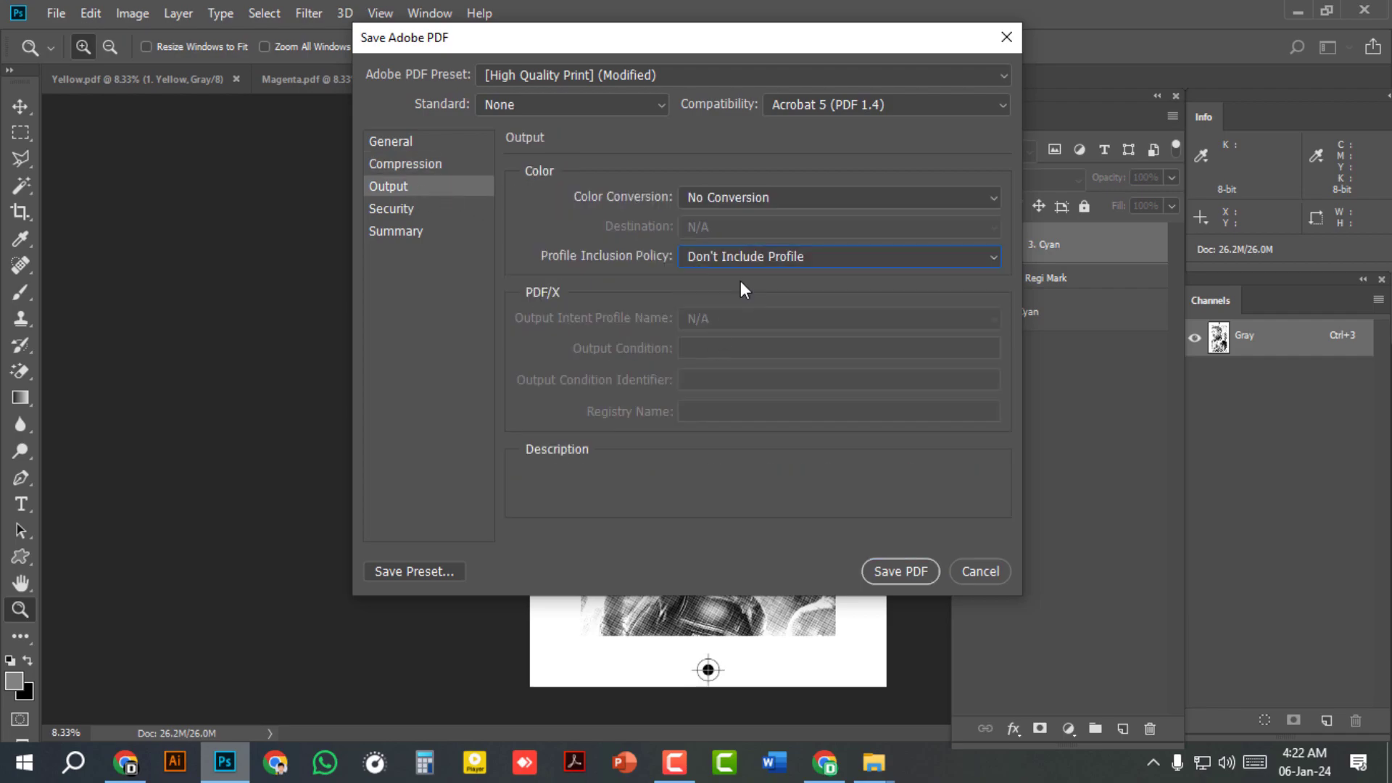
click(906, 570)
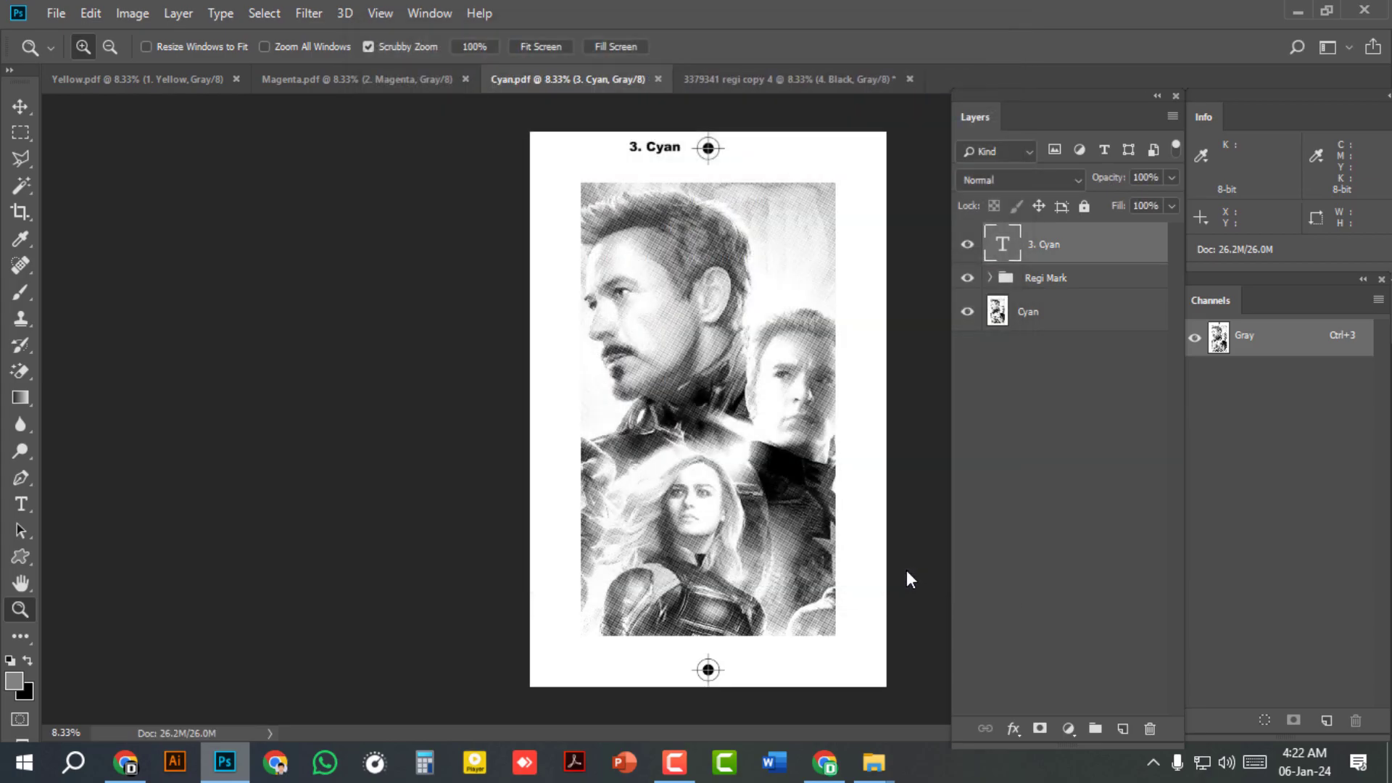
In the regi copy 4 document, delete the Cyan and Magenta text layers and the Cyan, Magenta and Yellow image layers.
click(755, 80)
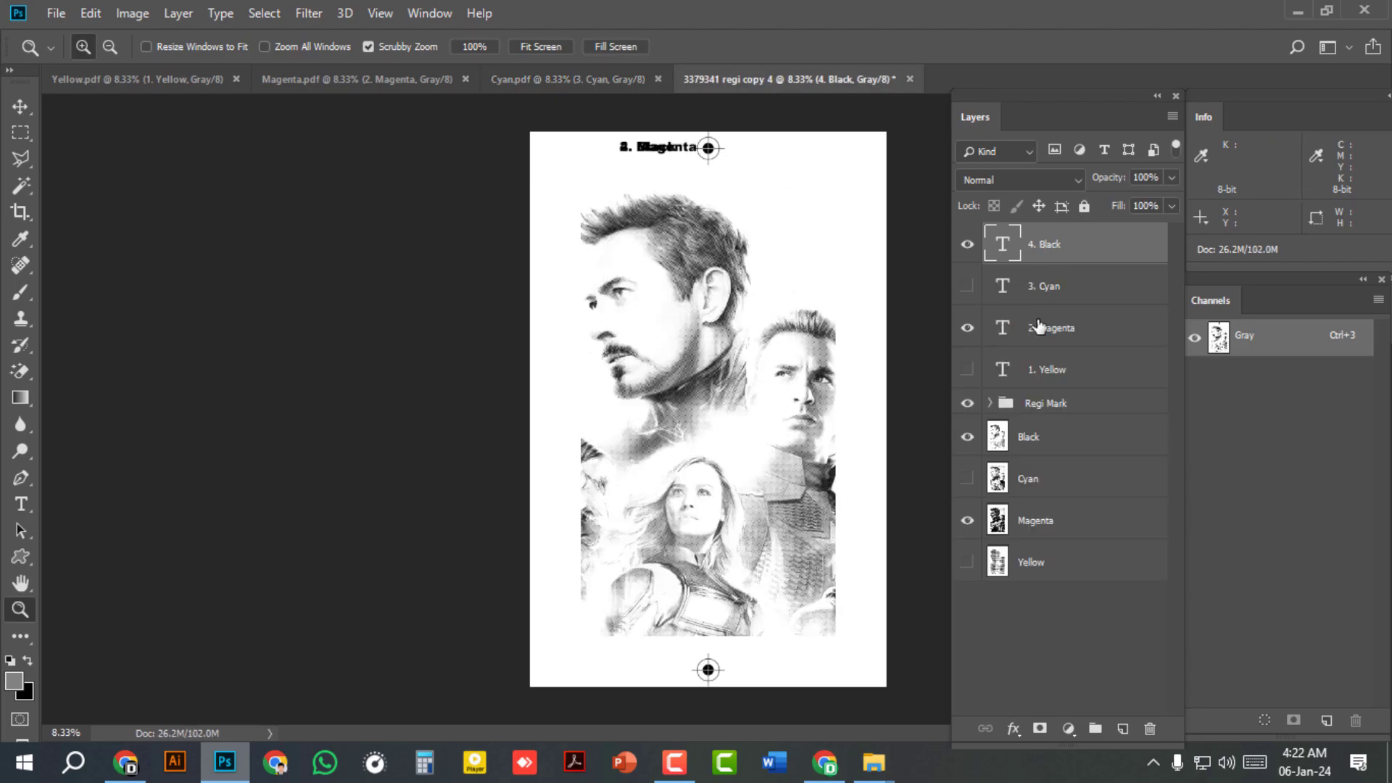
click(1071, 294)
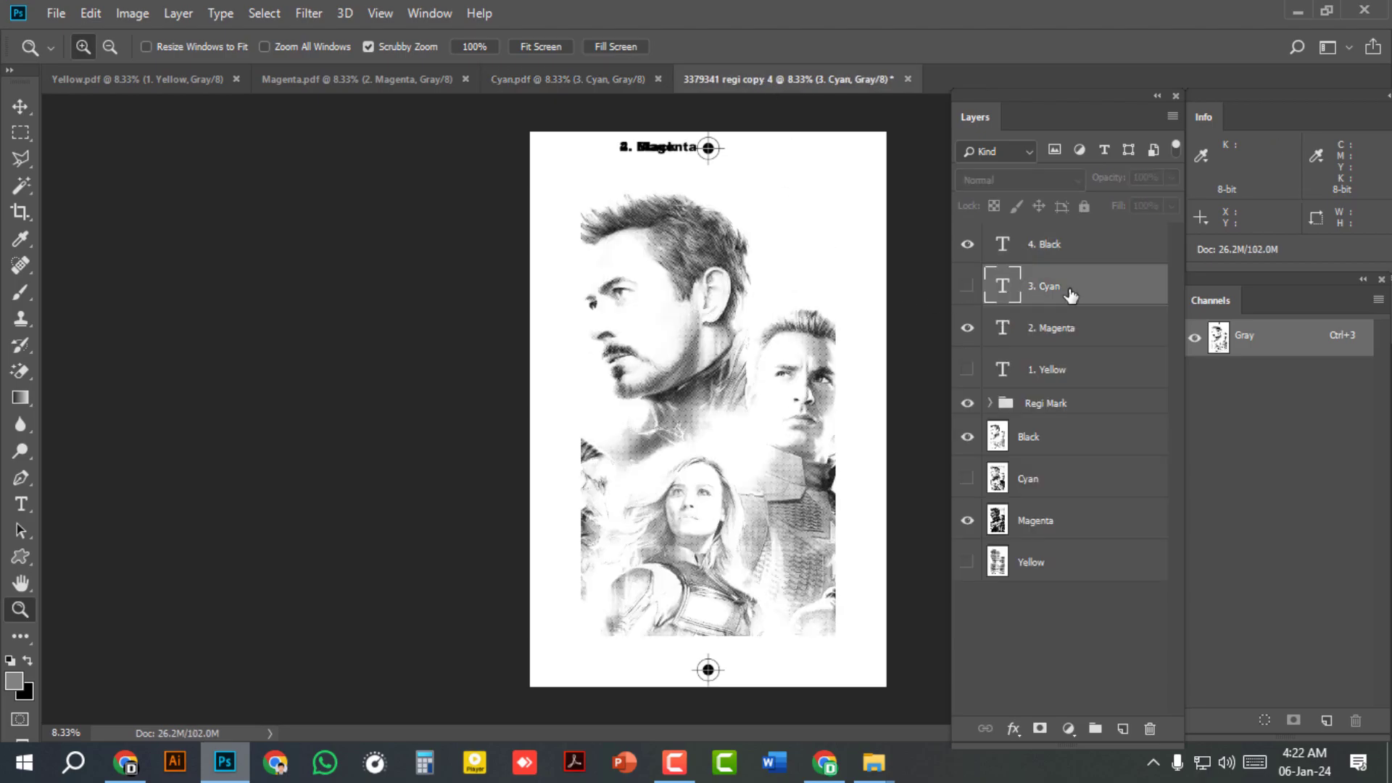
ctrl+click(1069, 333)
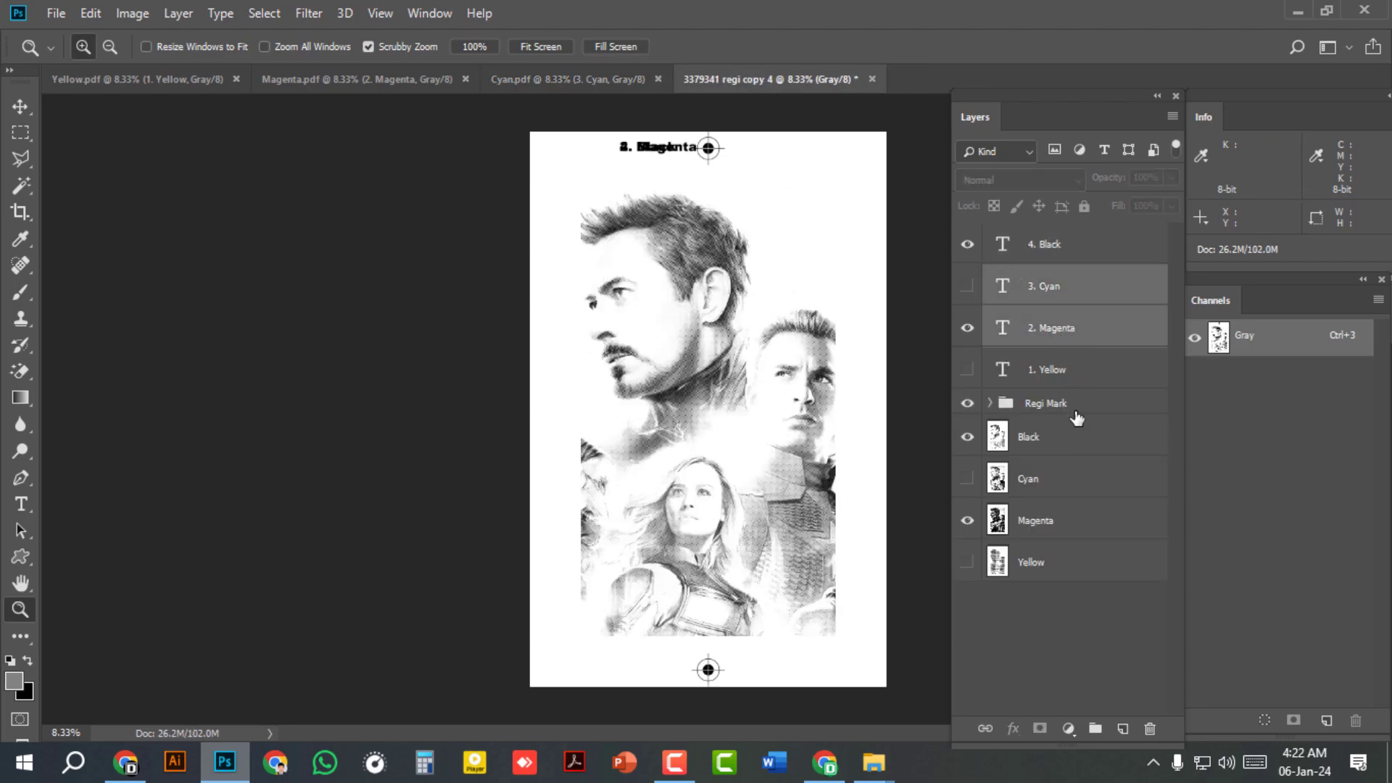
ctrl+click(1038, 484)
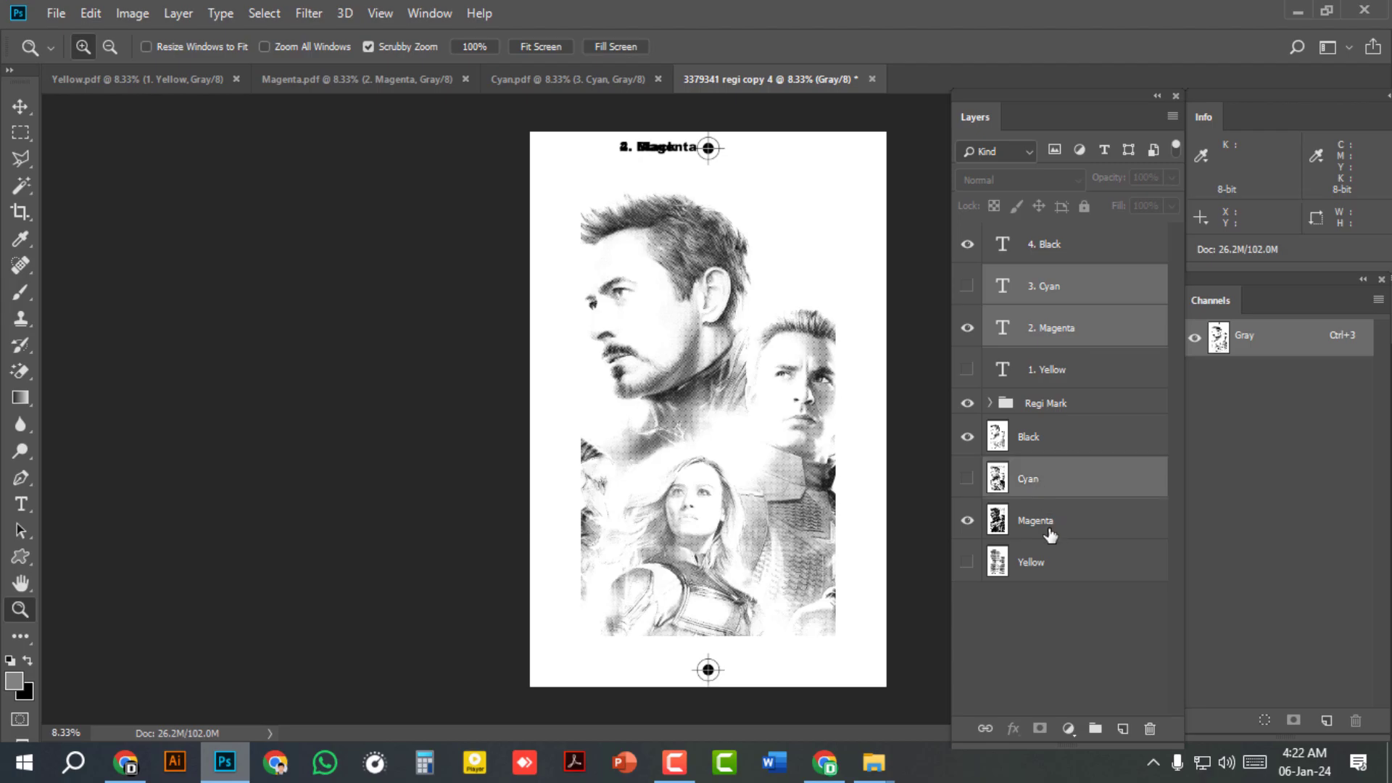
ctrl+click(1046, 528)
ctrl+click(1044, 567)
click(1150, 728)
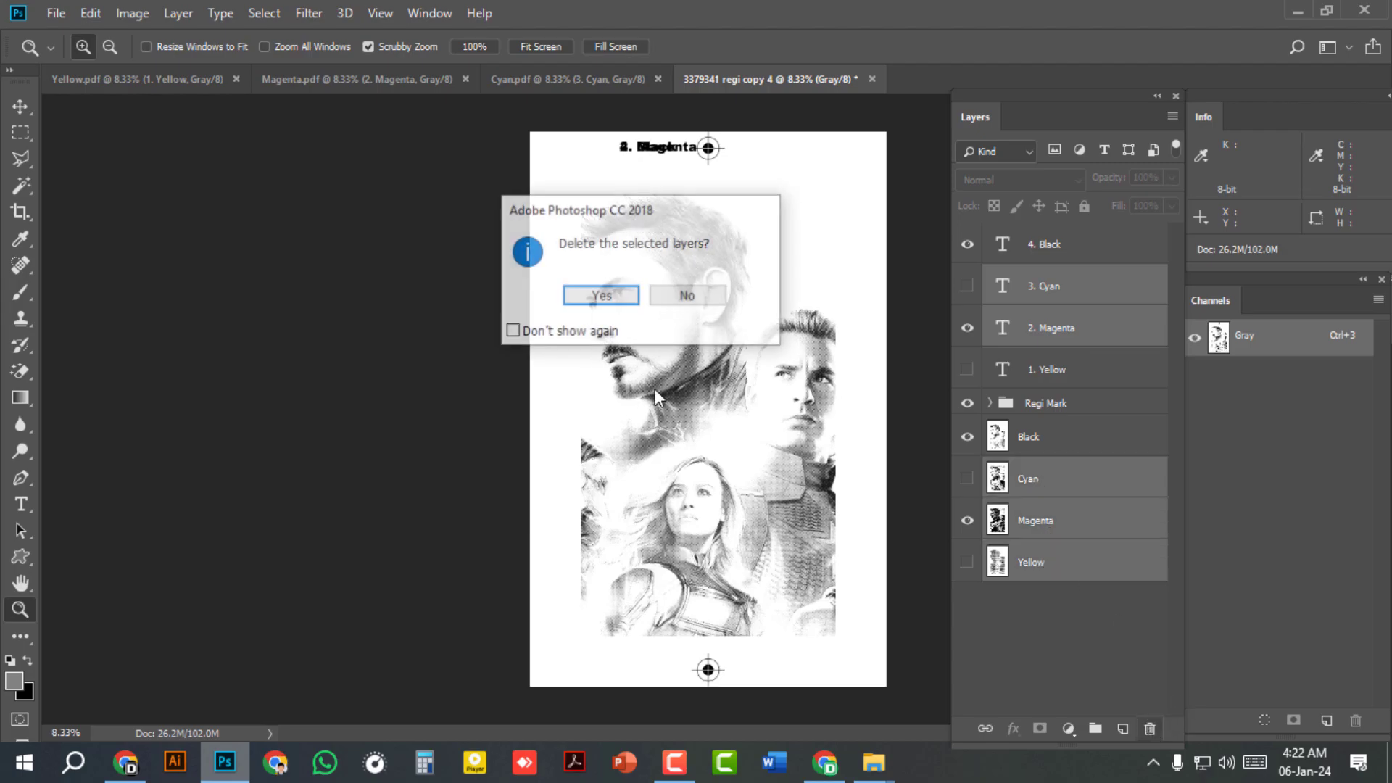
click(596, 294)
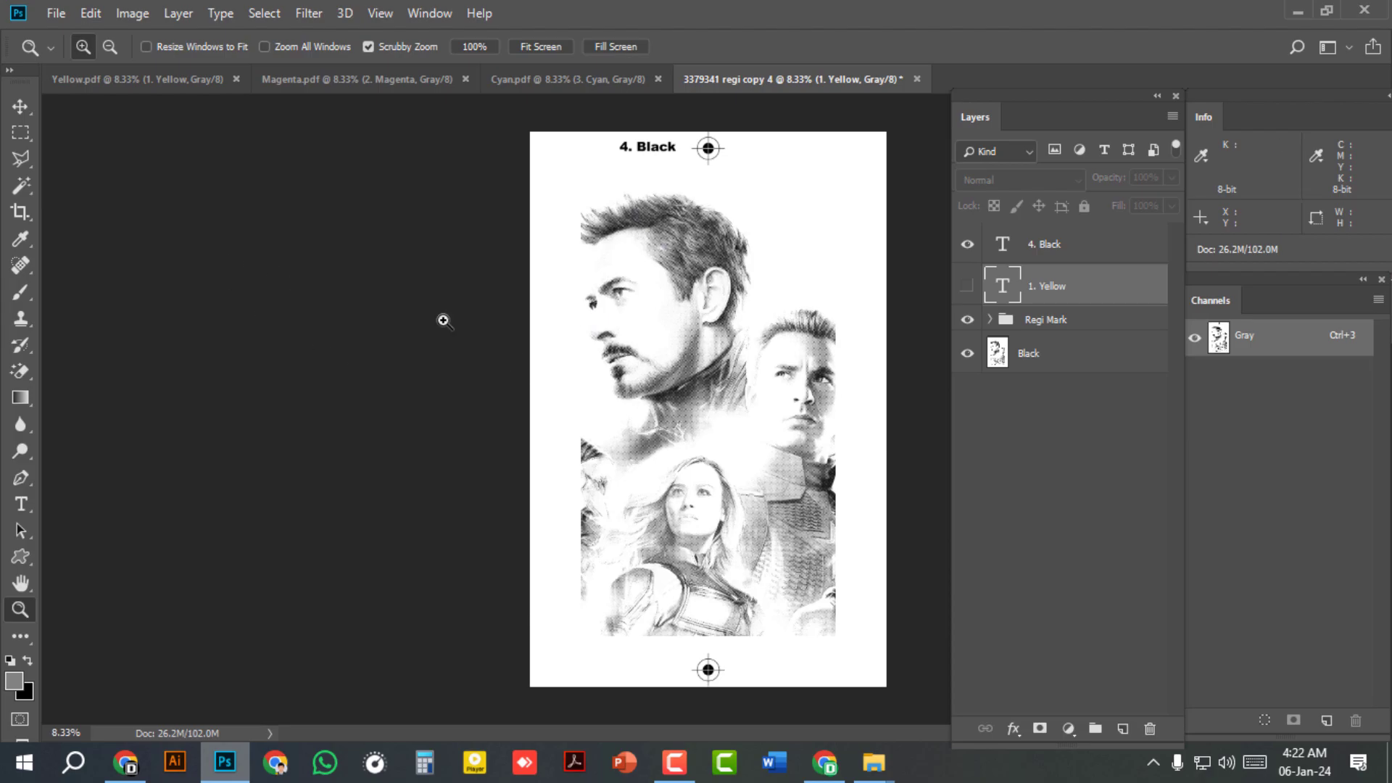
Delete the 1. Yellow text layer and save the document to the Desktop as a Photoshop PDF named Black.
click(1150, 728)
click(620, 297)
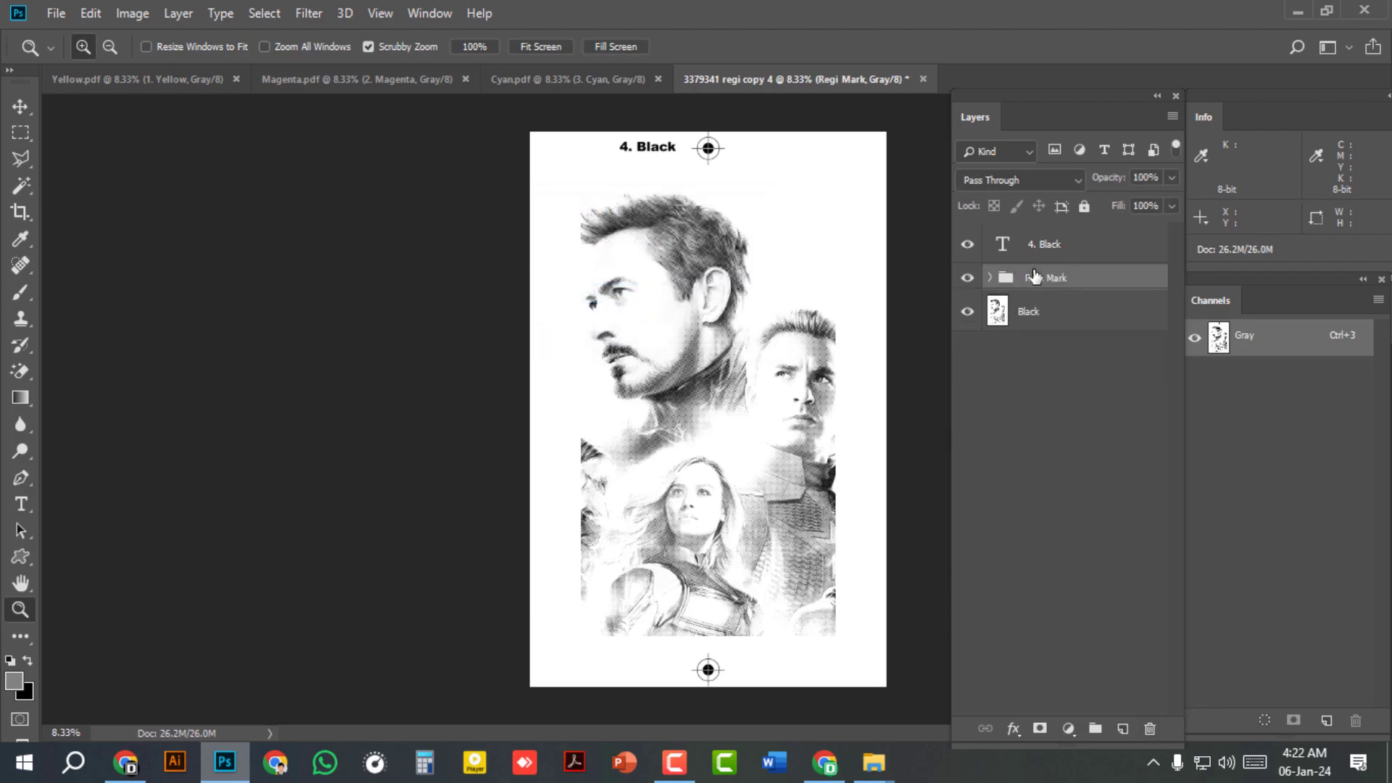
click(58, 14)
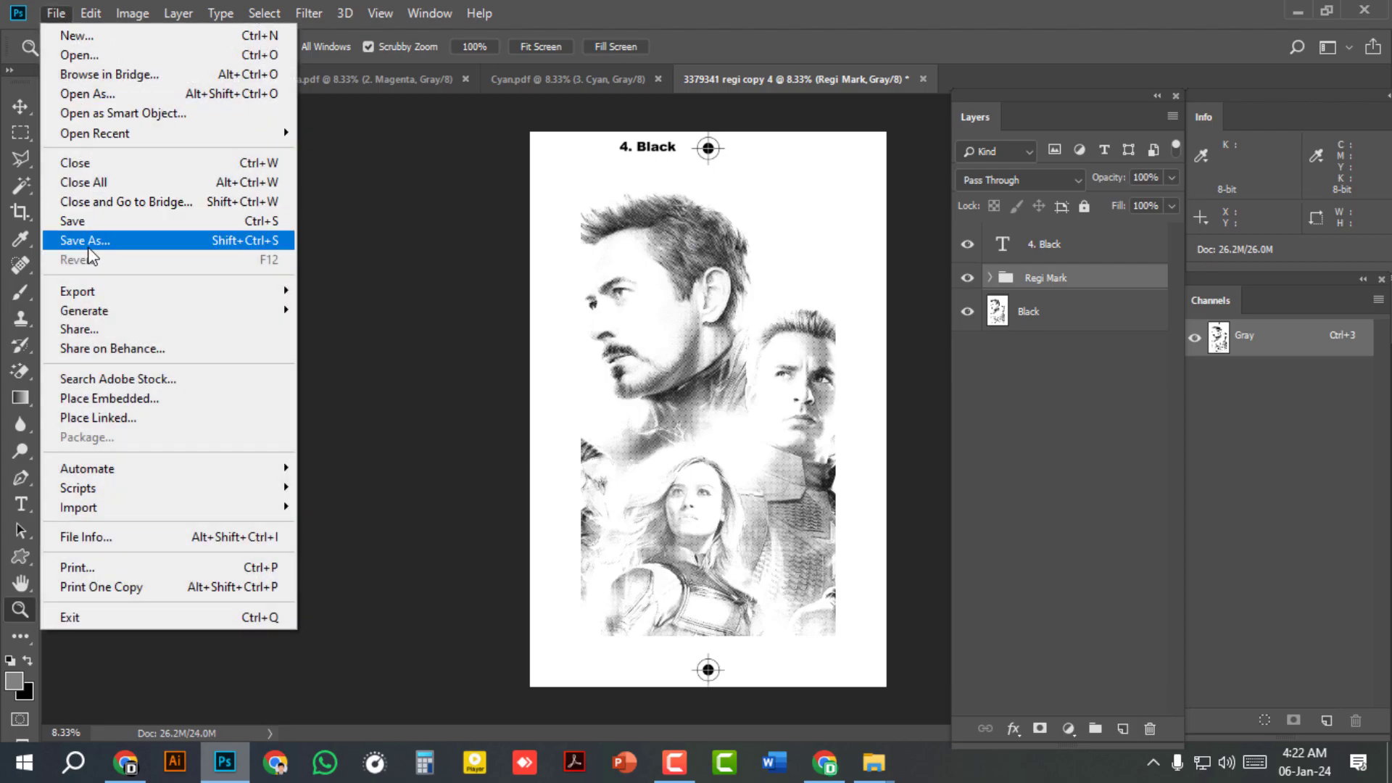
click(80, 233)
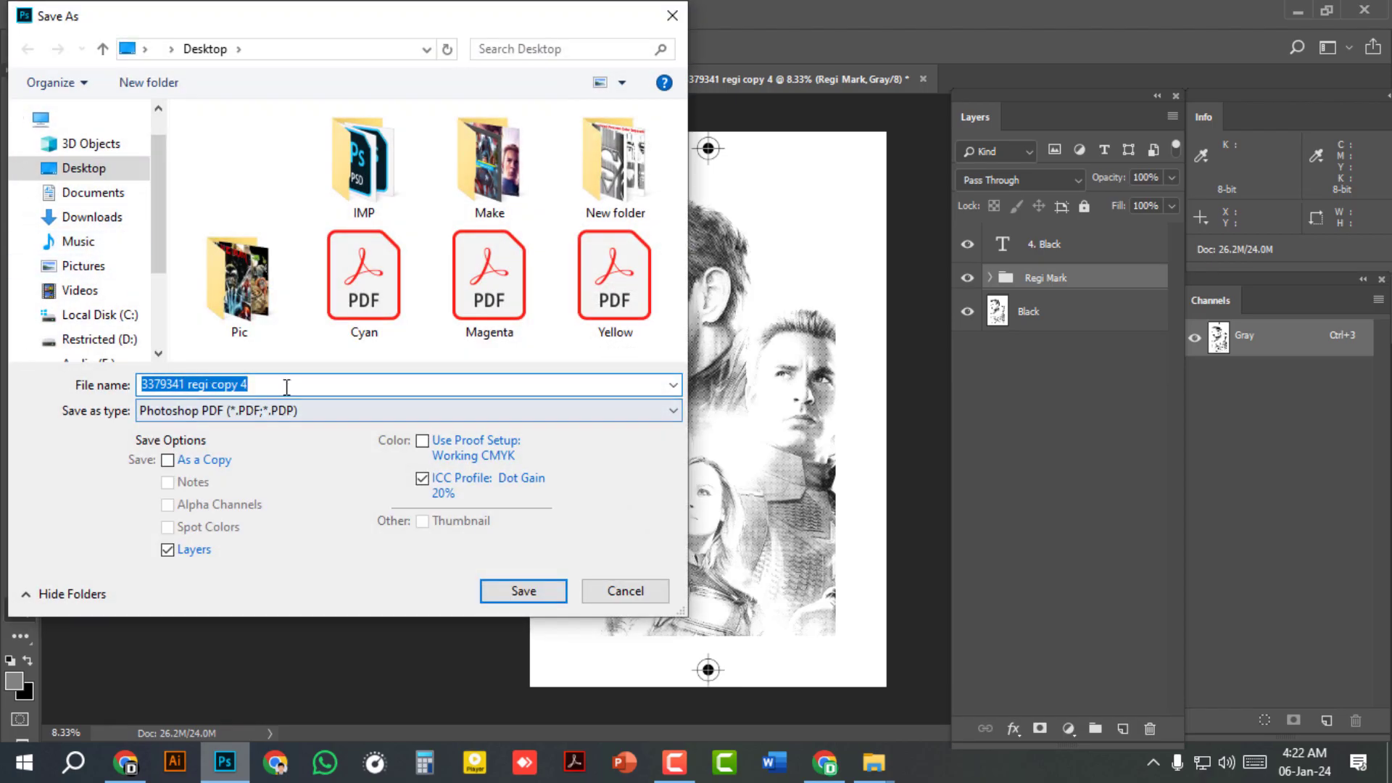
text(Black)
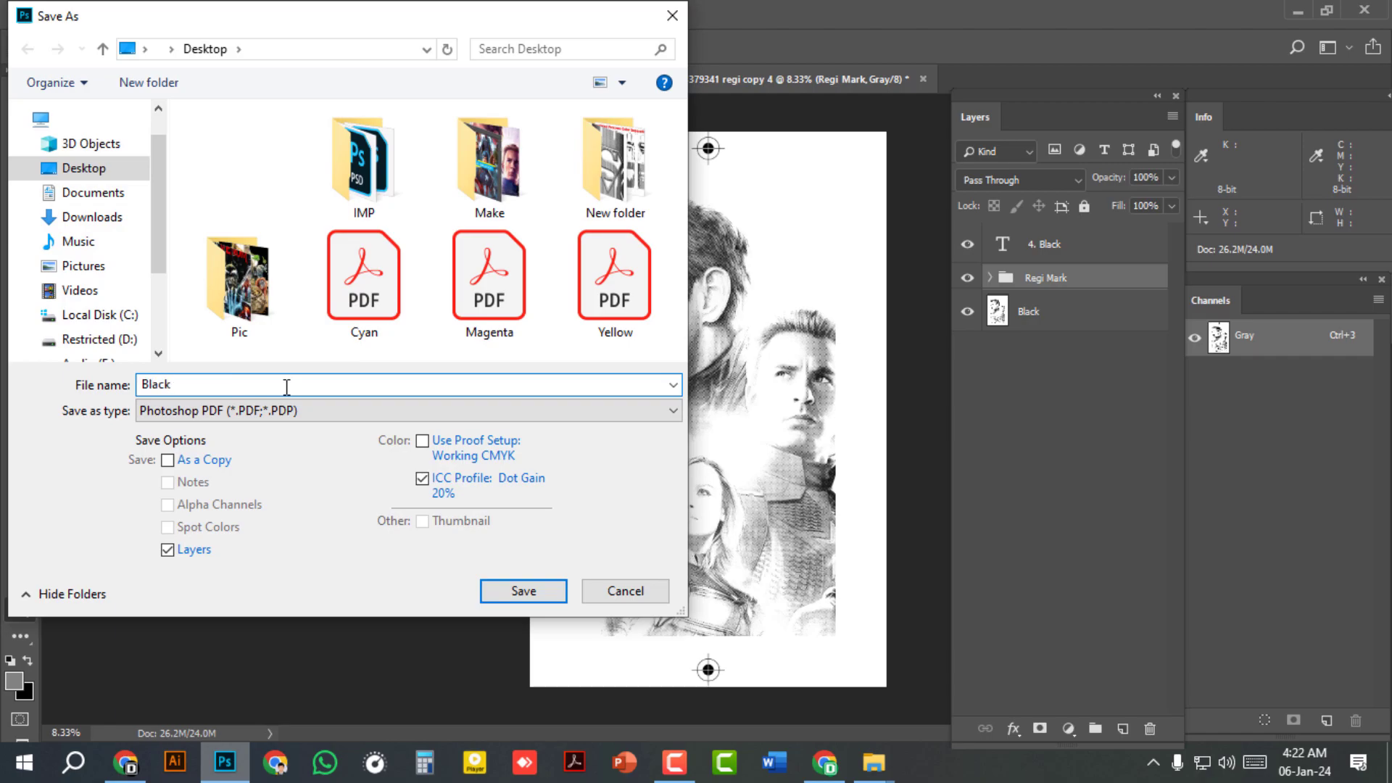
click(511, 590)
click(676, 319)
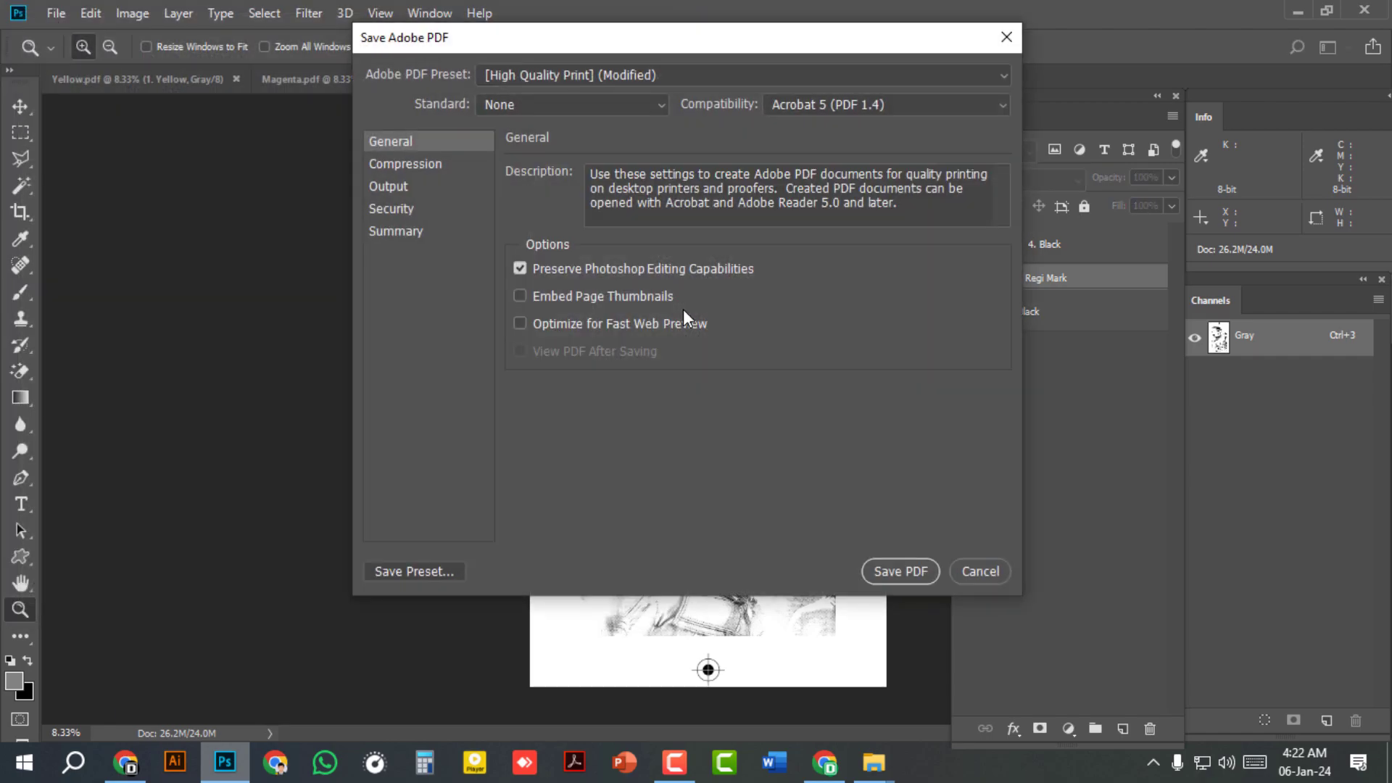
Choose the High Quality Print preset for the Black PDF and turn off Preserve Photoshop Editing Capabilities.
click(557, 75)
click(560, 97)
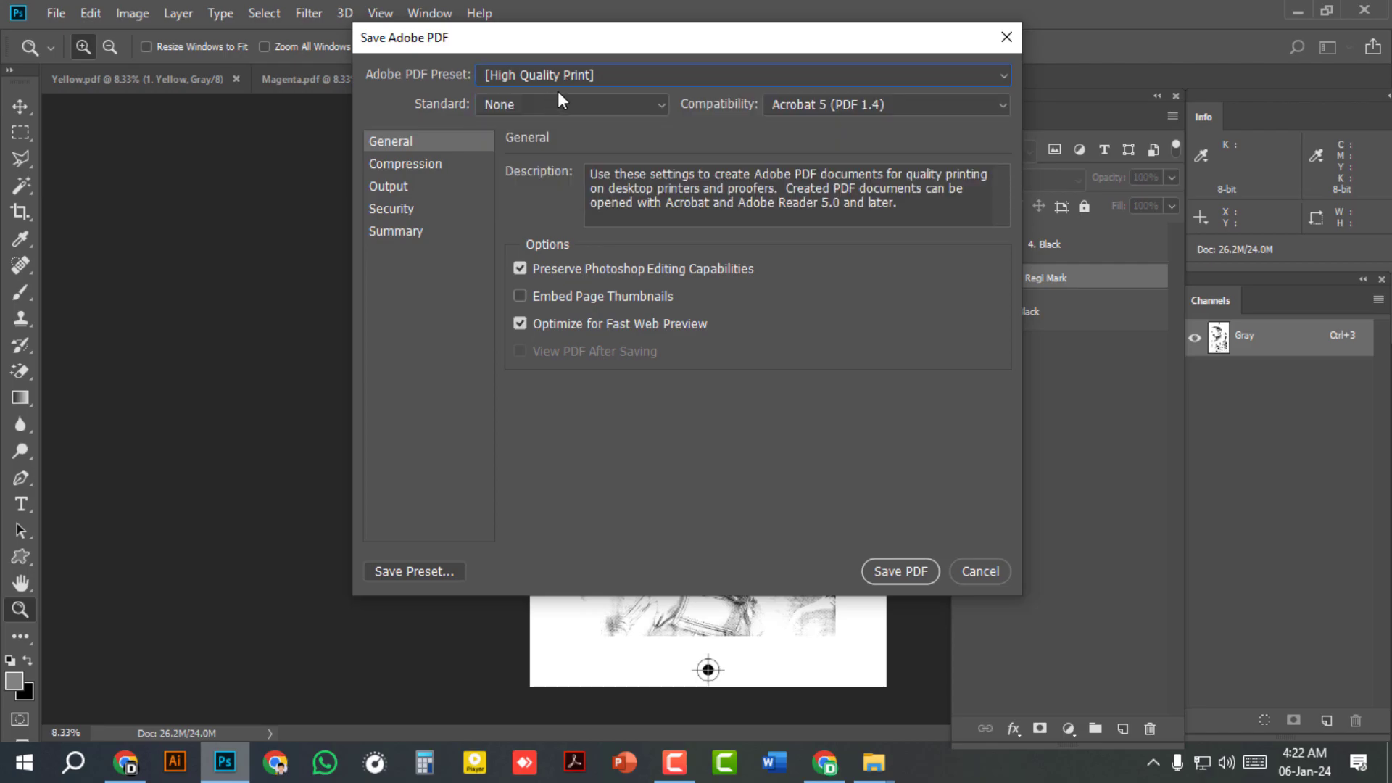
click(521, 268)
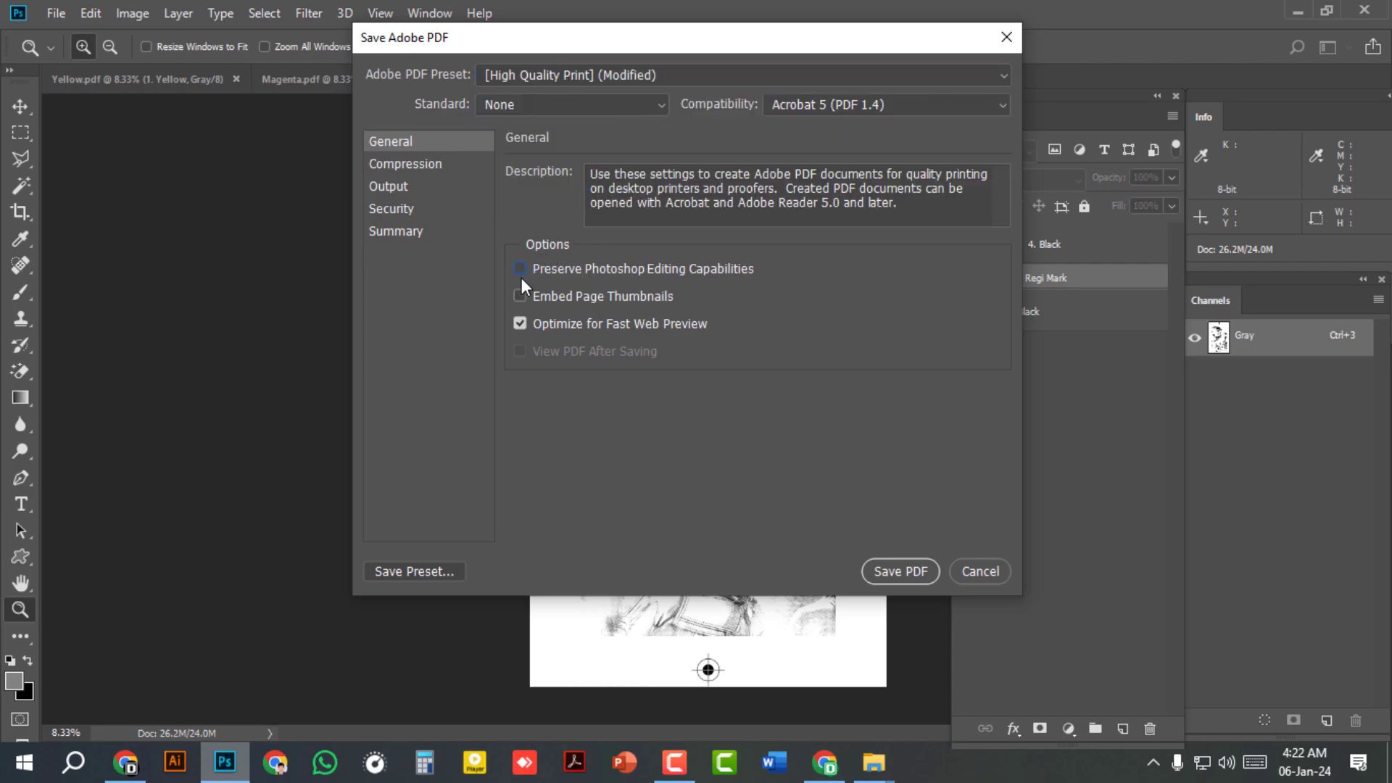
Set the Black PDF's image options to Do Not Downsample with compression None.
click(419, 167)
click(656, 199)
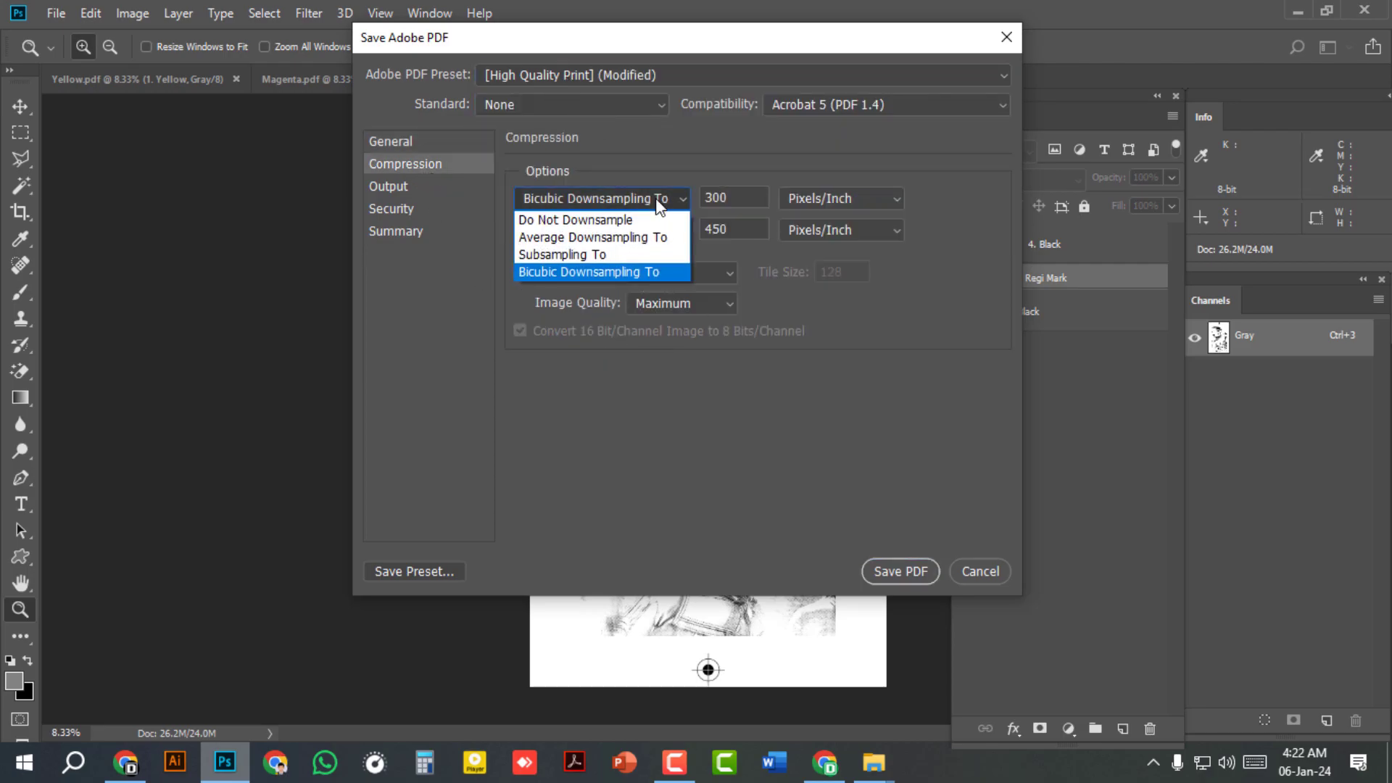
click(611, 219)
click(694, 275)
click(682, 287)
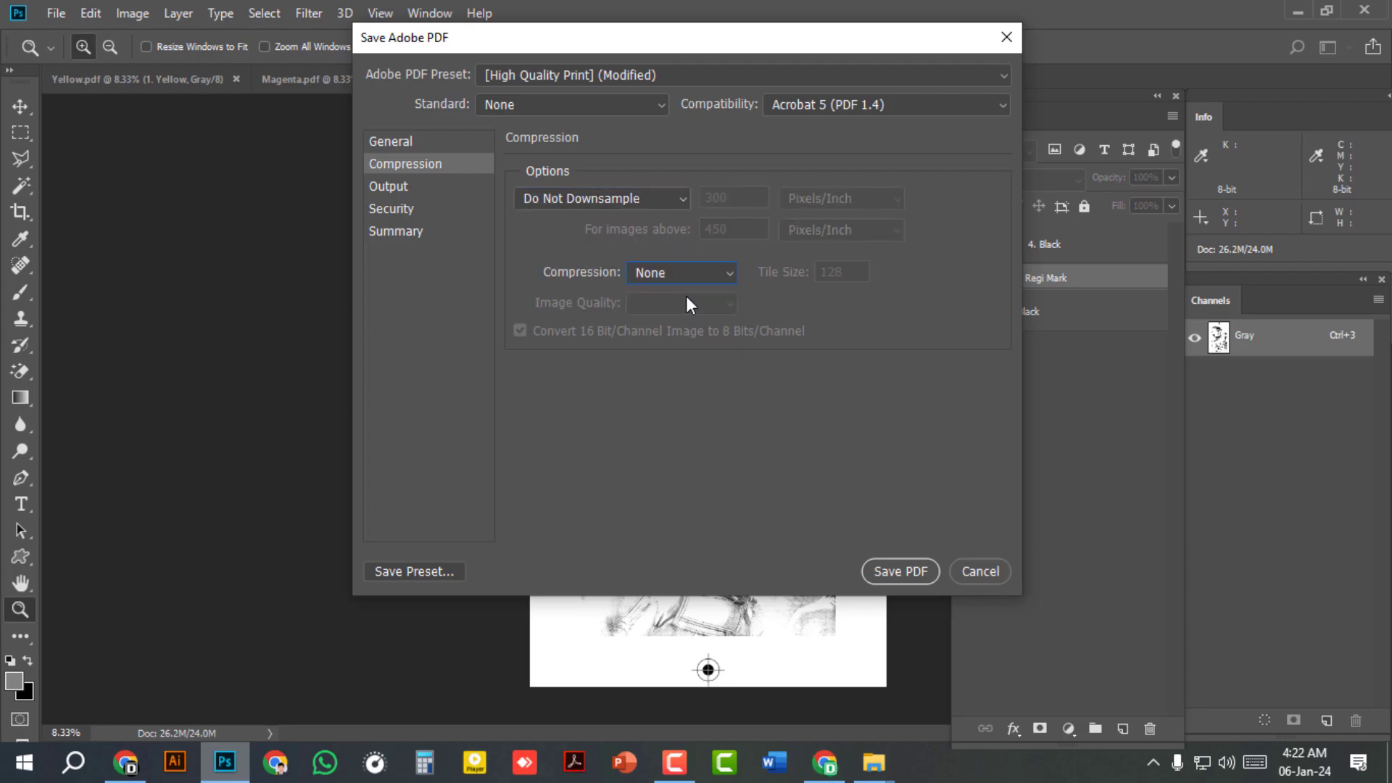
Set the Black PDF's profile inclusion policy to Don't Include Profile and save the PDF.
click(417, 190)
click(758, 257)
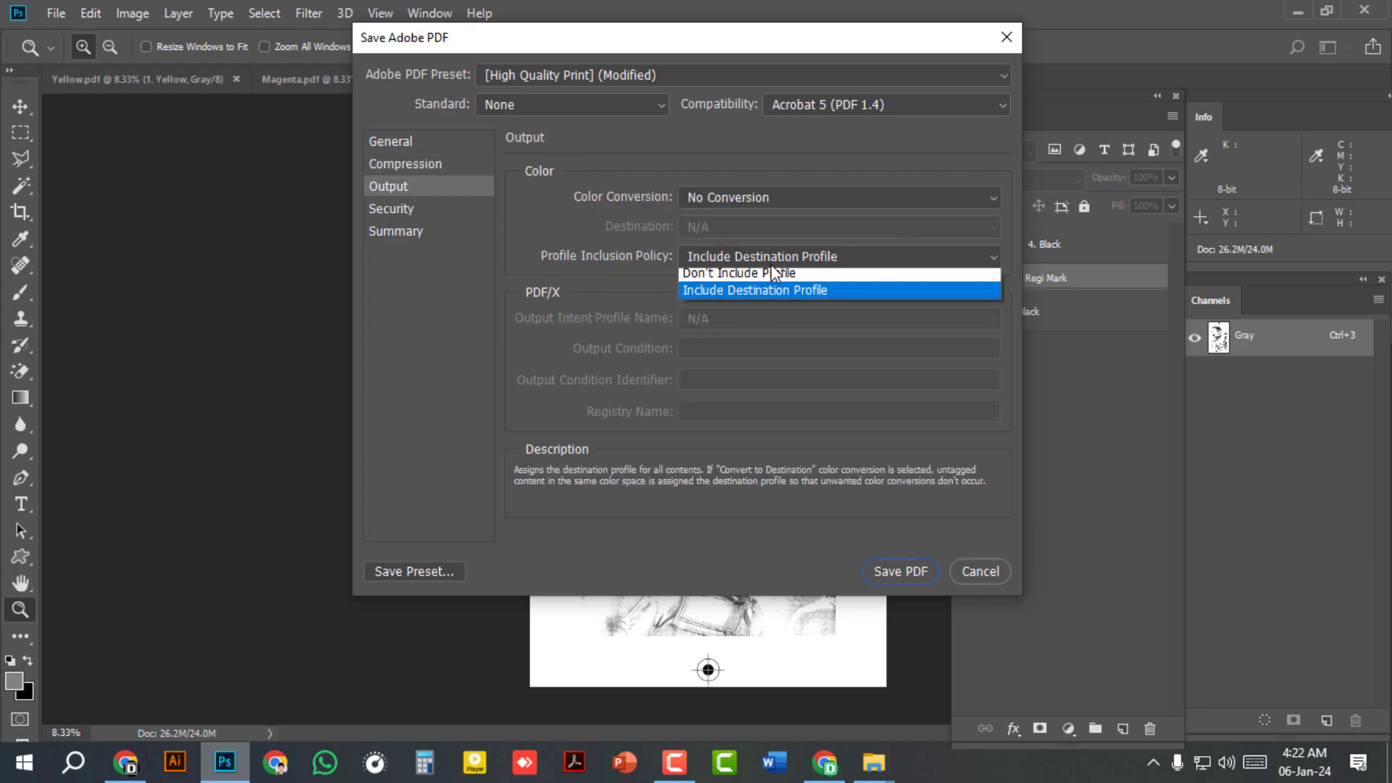
click(764, 276)
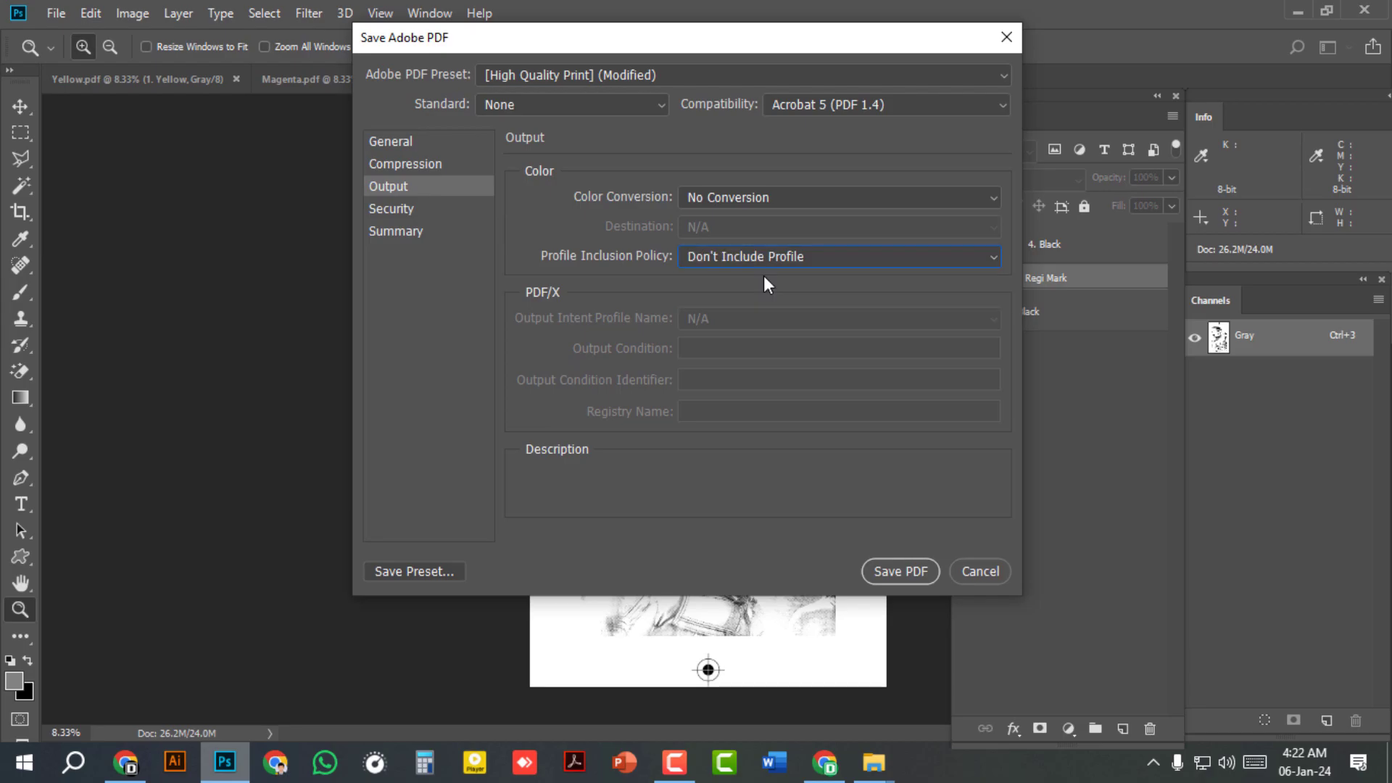
click(898, 575)
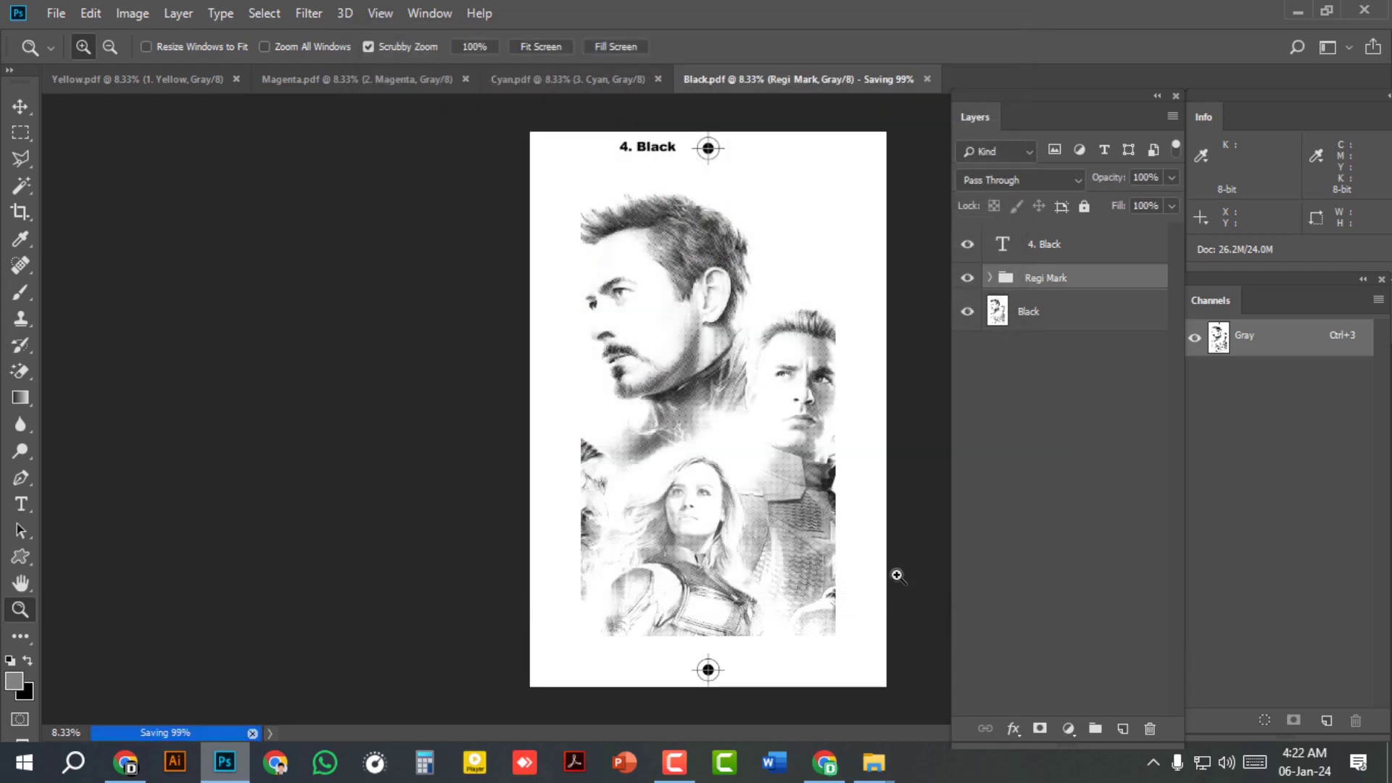